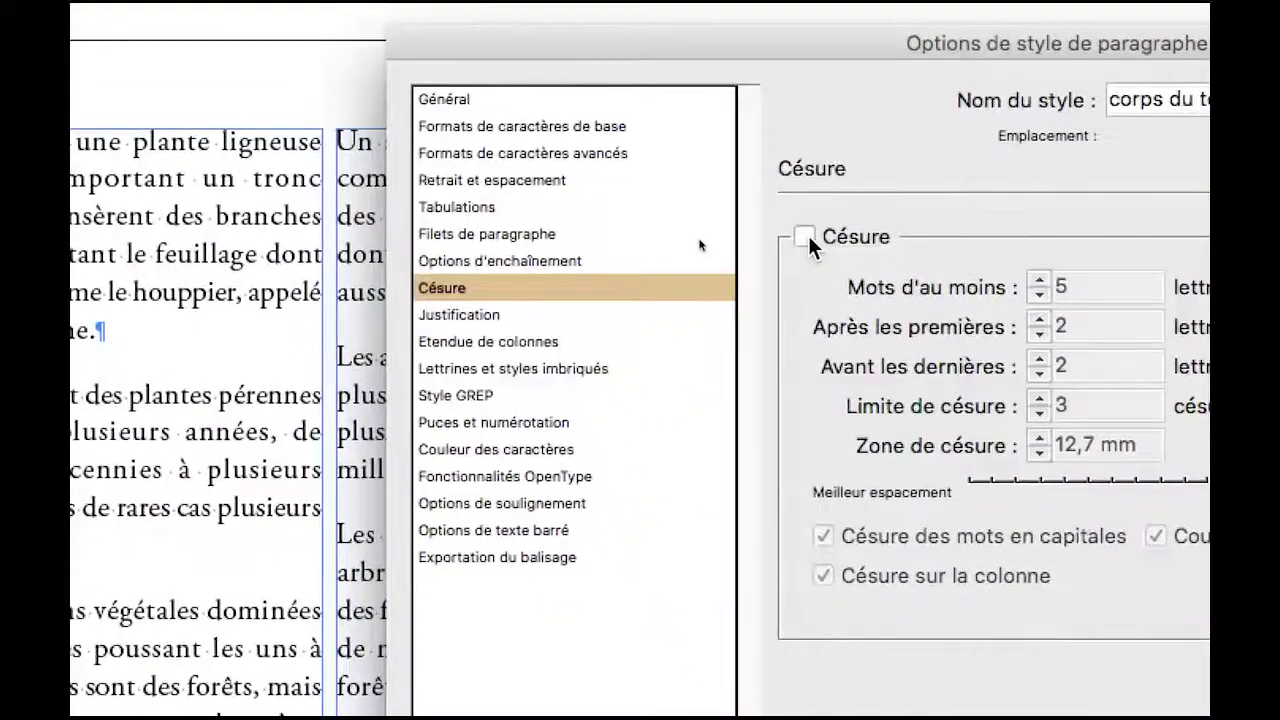
Step: Toggle hyphenation off and on to compare its effect on the text columns, leaving it enabled for the body style
click(803, 236)
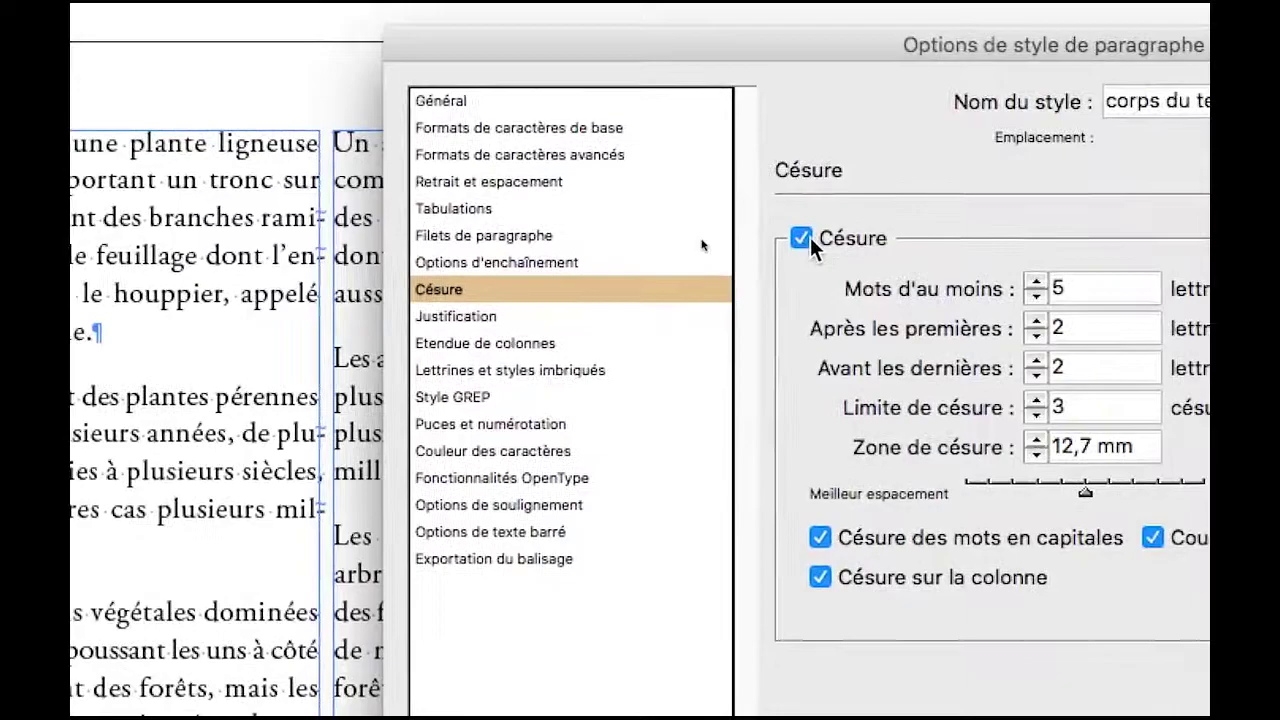
click(803, 237)
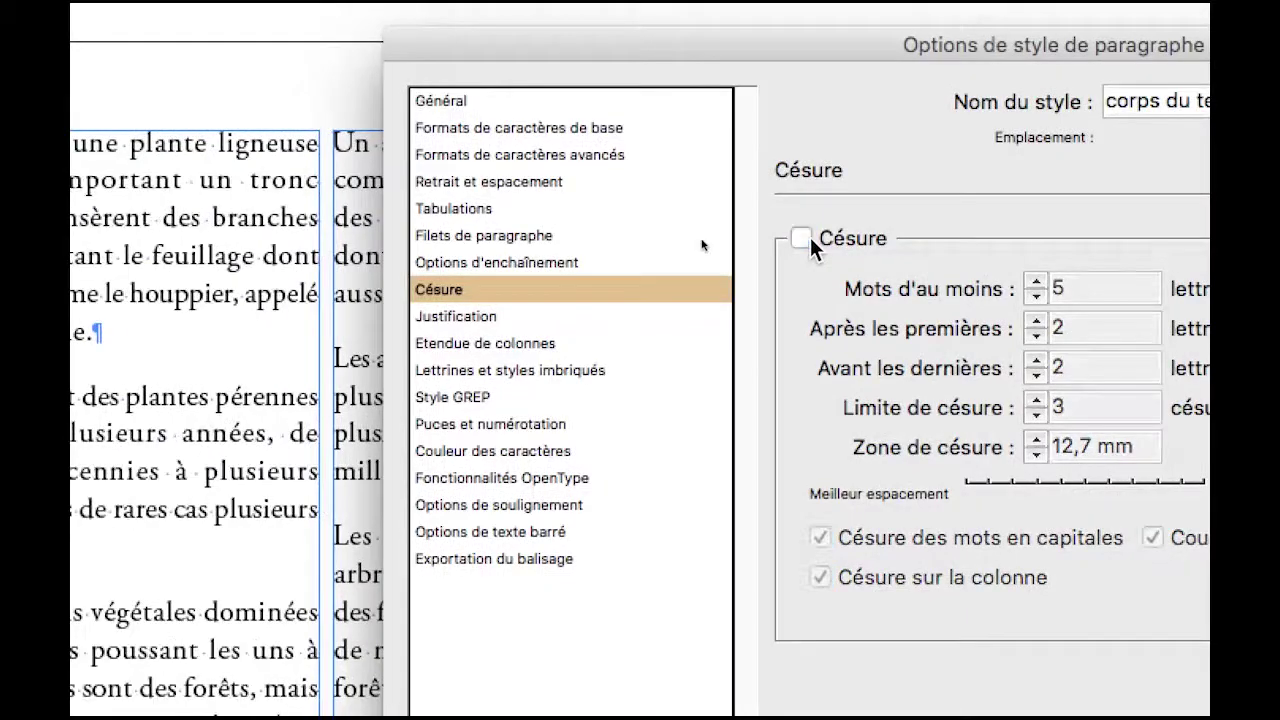
click(803, 237)
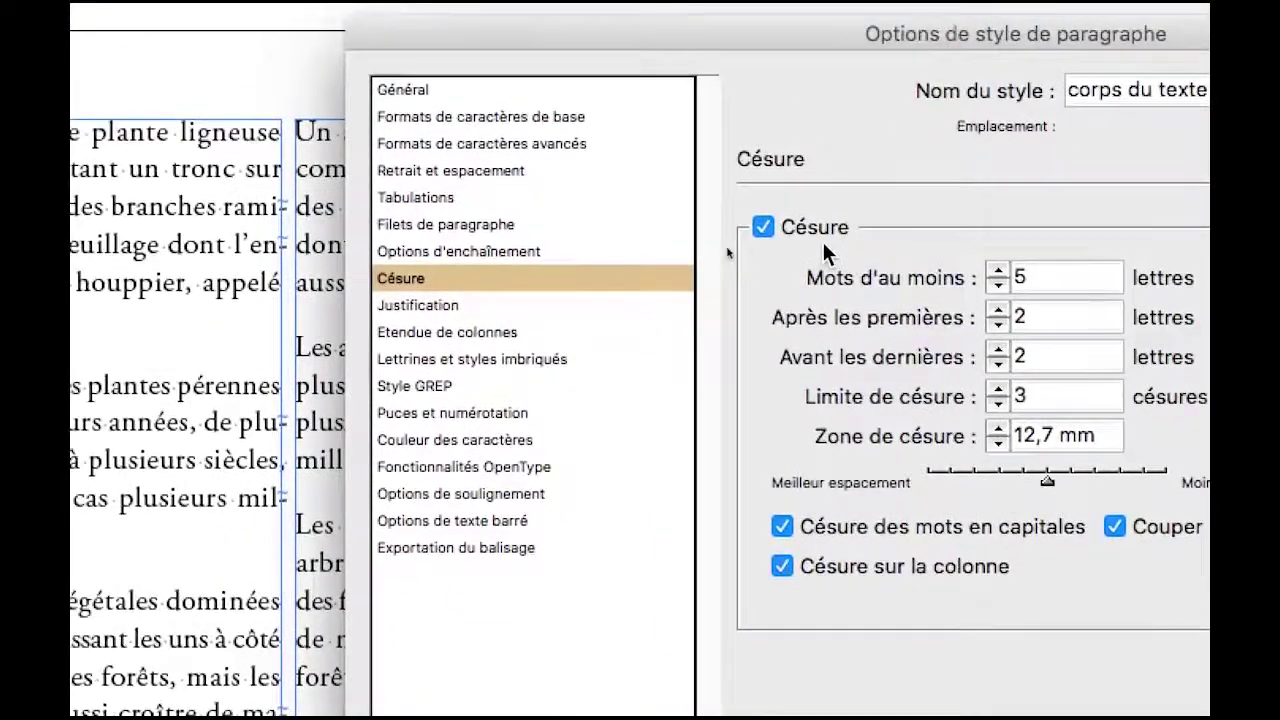
click(801, 234)
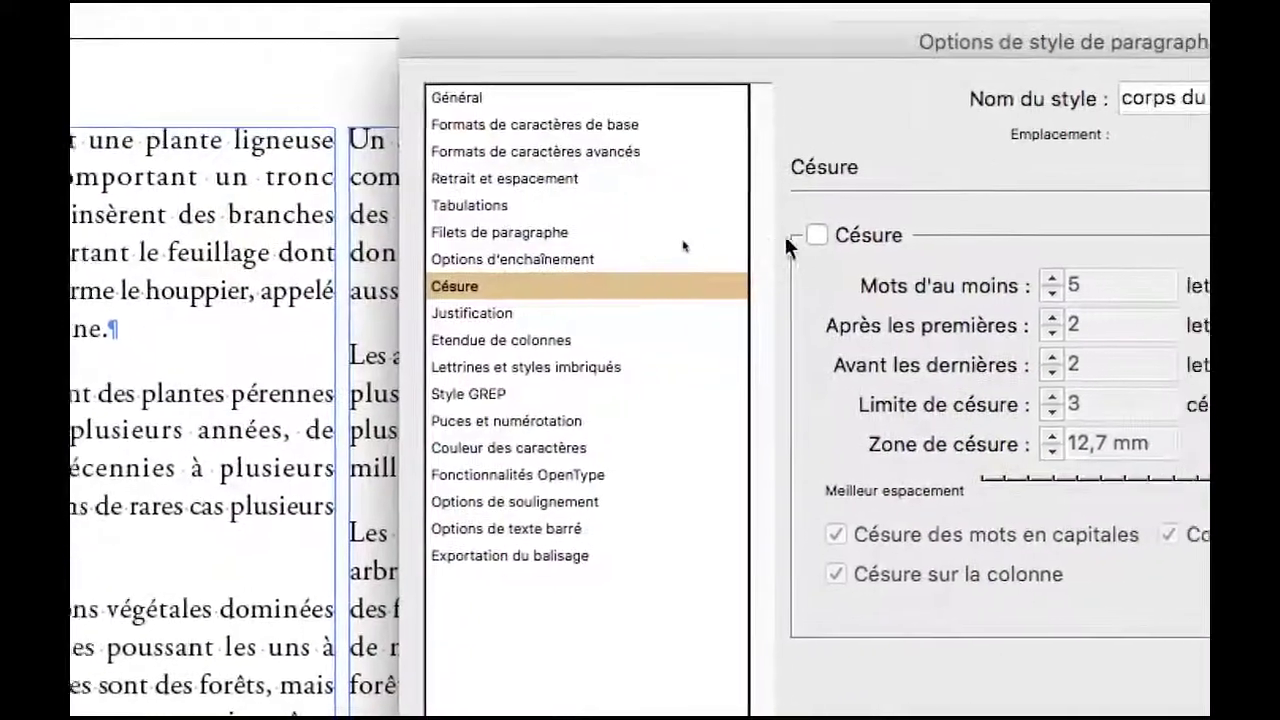
click(951, 226)
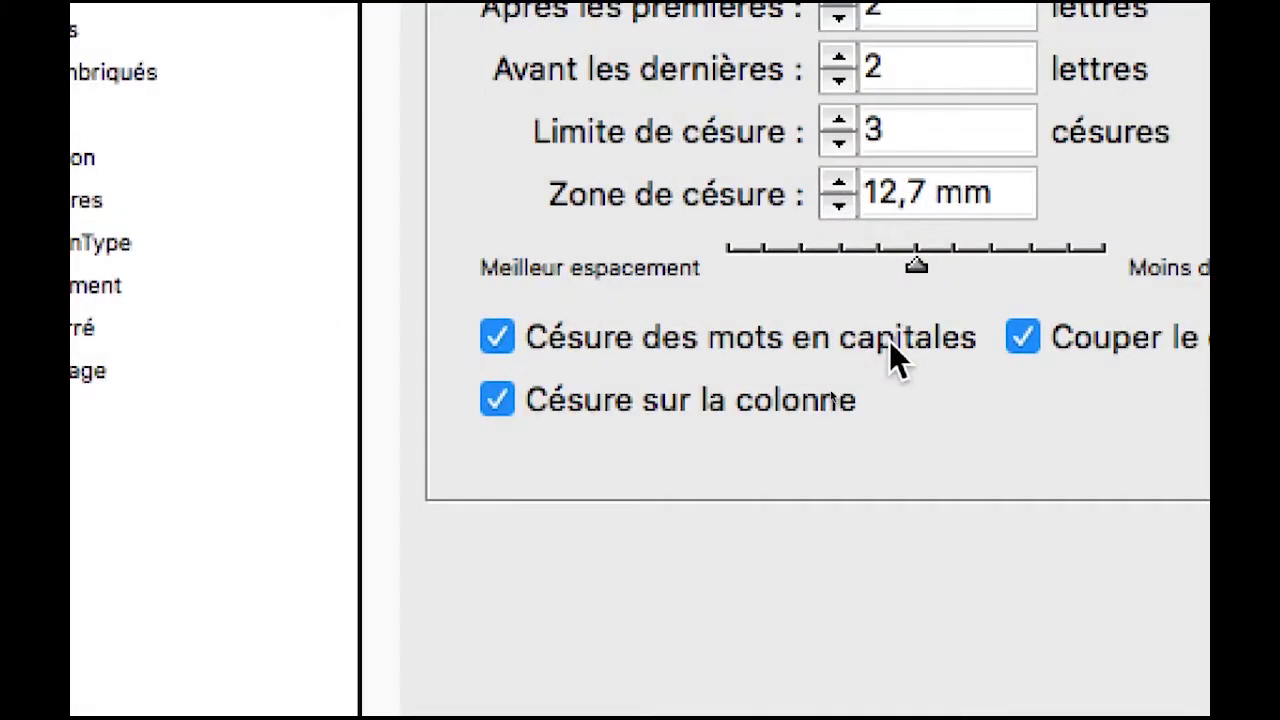
Step: Disable hyphenation of capitalised words, of the last word and across columns, and move the options dialog clear of the text
click(889, 340)
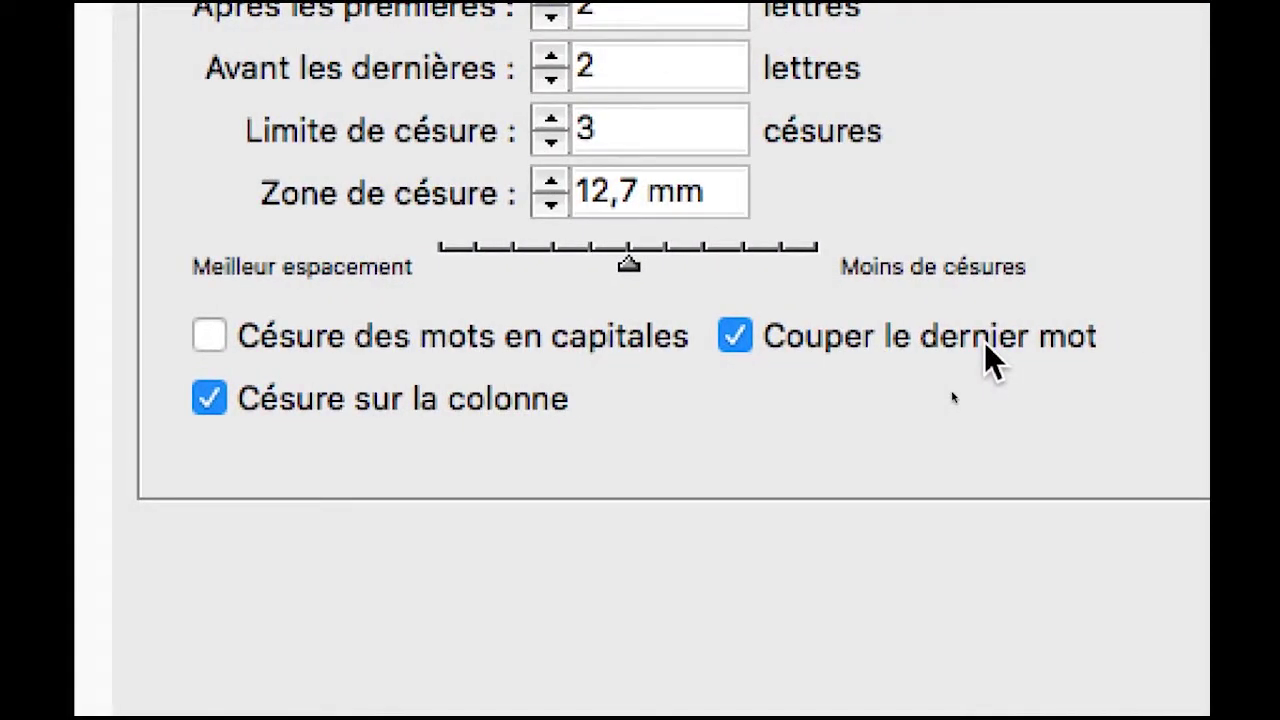
click(984, 342)
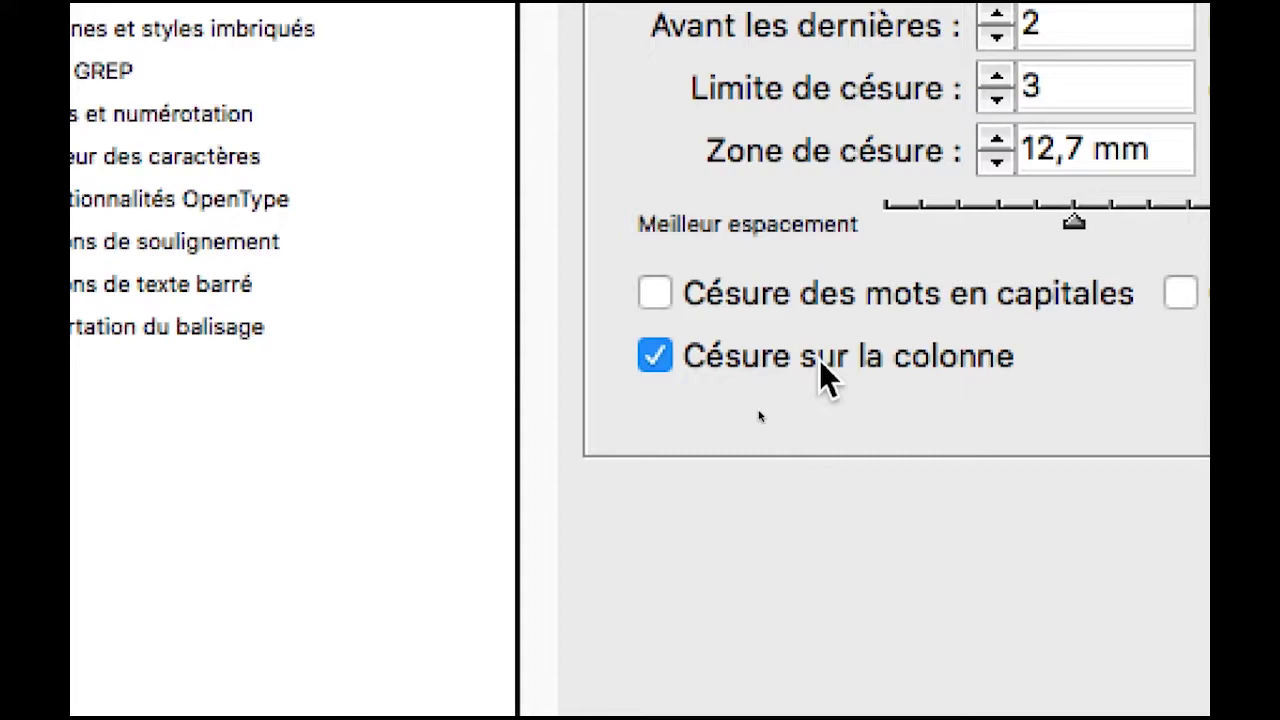
click(819, 360)
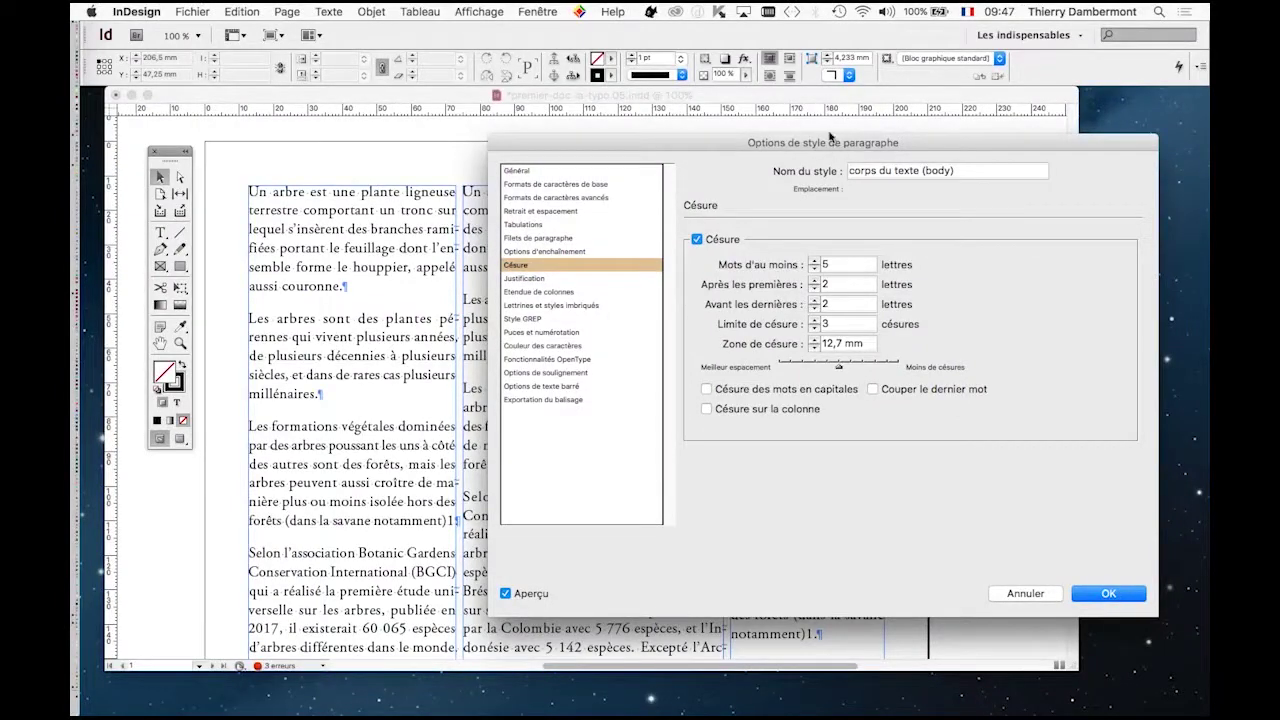
drag(832, 144, 982, 129)
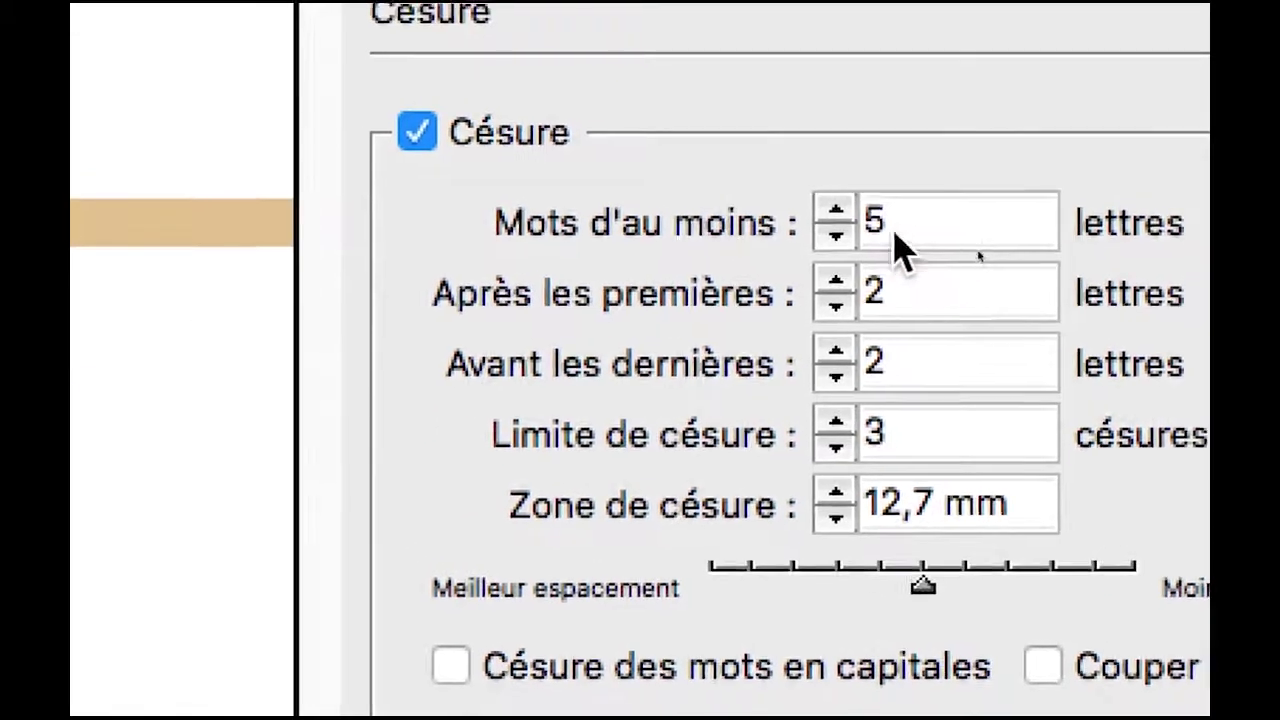
Step: Set the minimum word length for hyphenation to 7 letters and the hyphen limit to 1
click(878, 230)
click(878, 230)
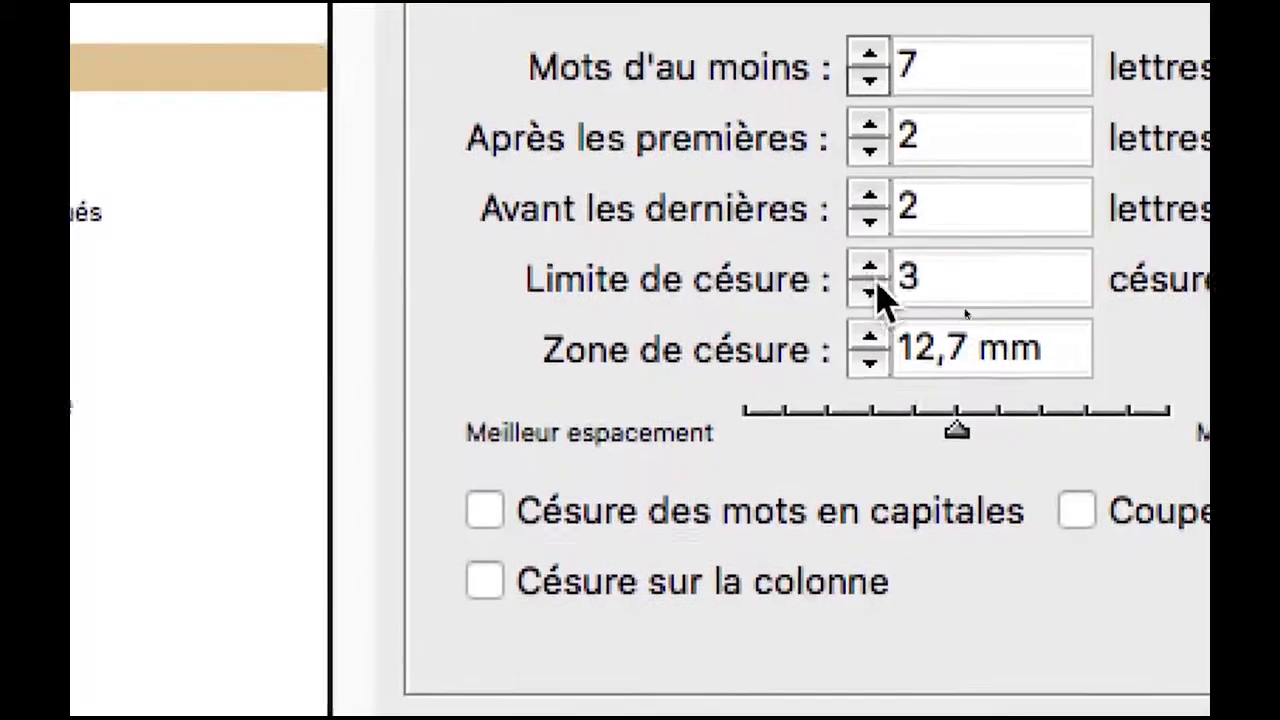
click(872, 290)
click(872, 290)
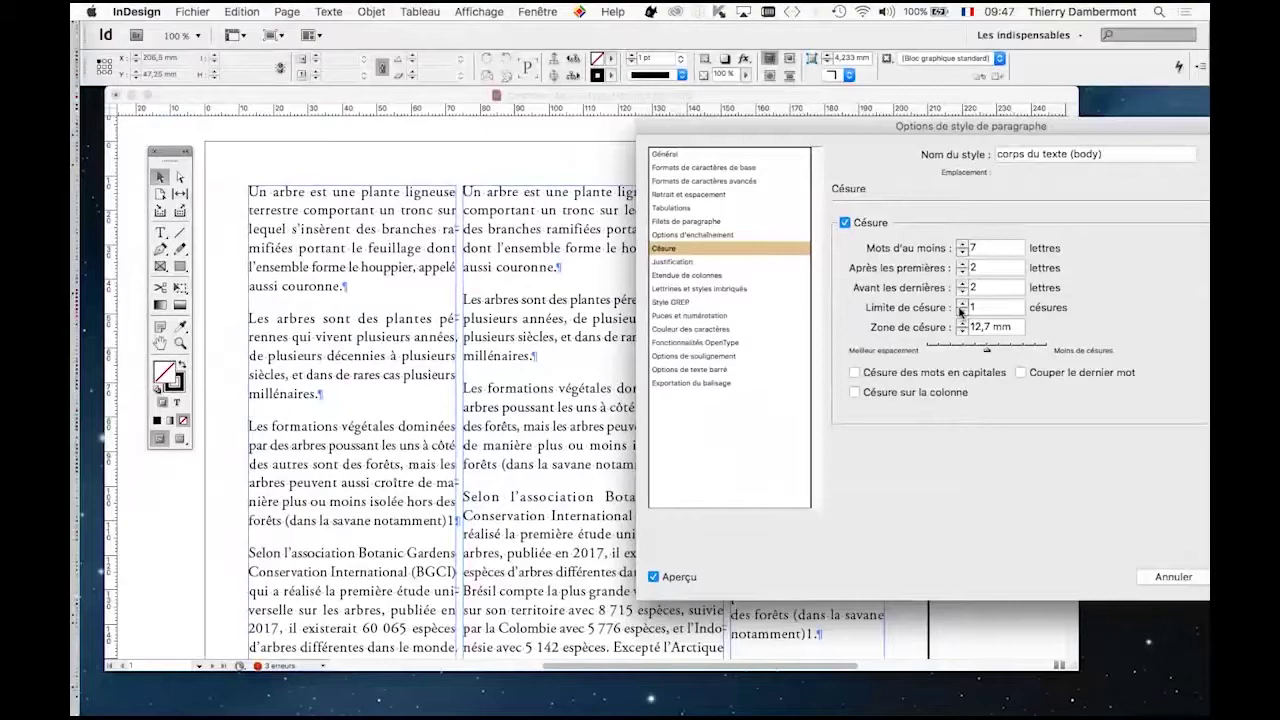
click(961, 304)
click(961, 304)
drag(862, 130, 724, 82)
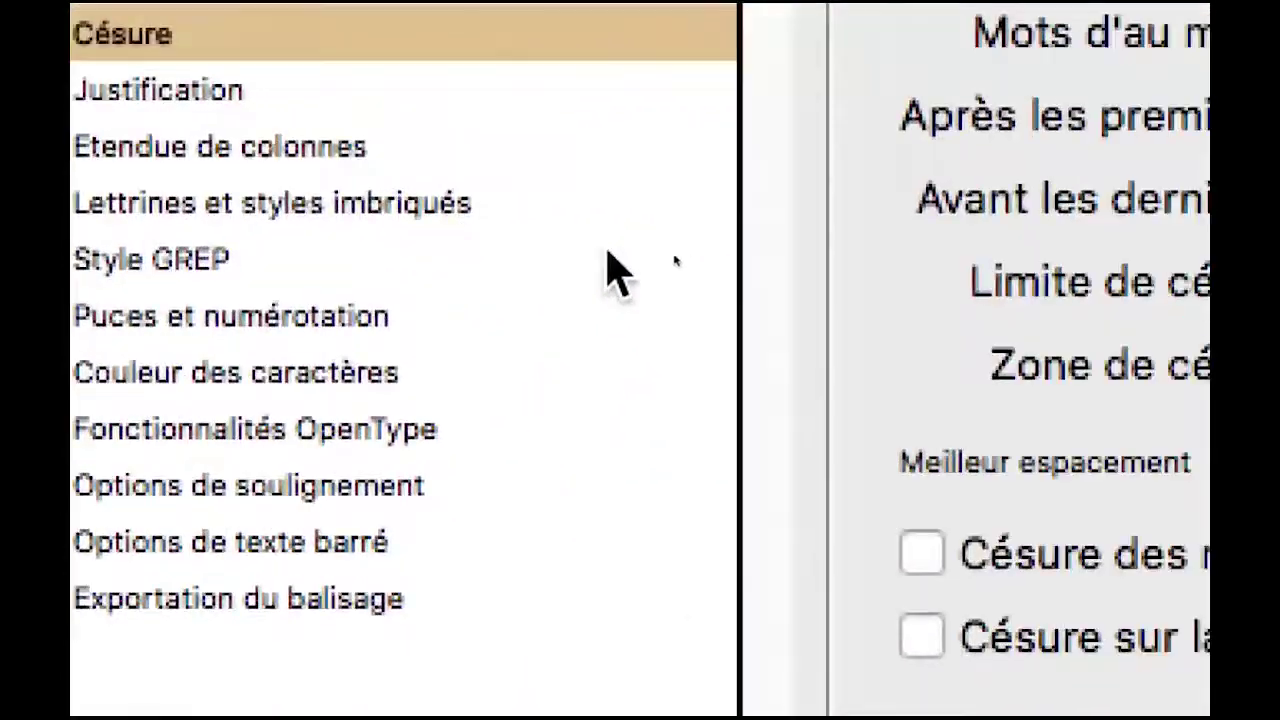
click(751, 258)
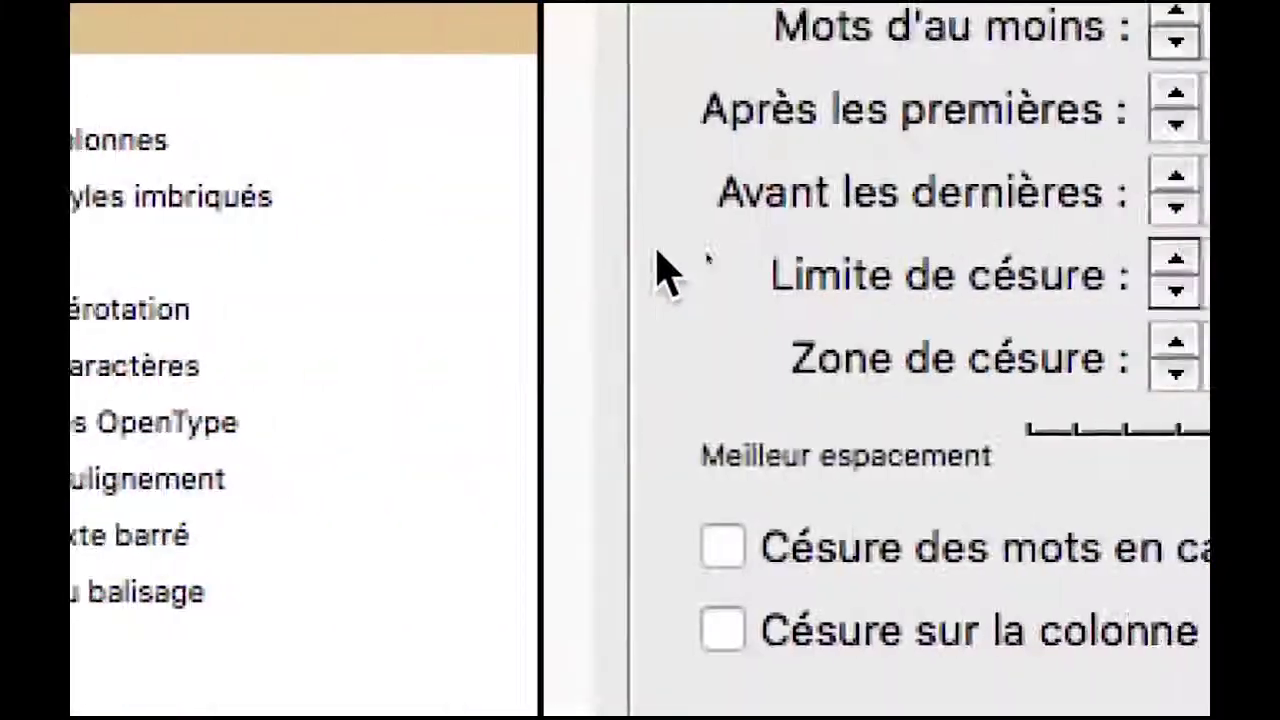
click(1176, 290)
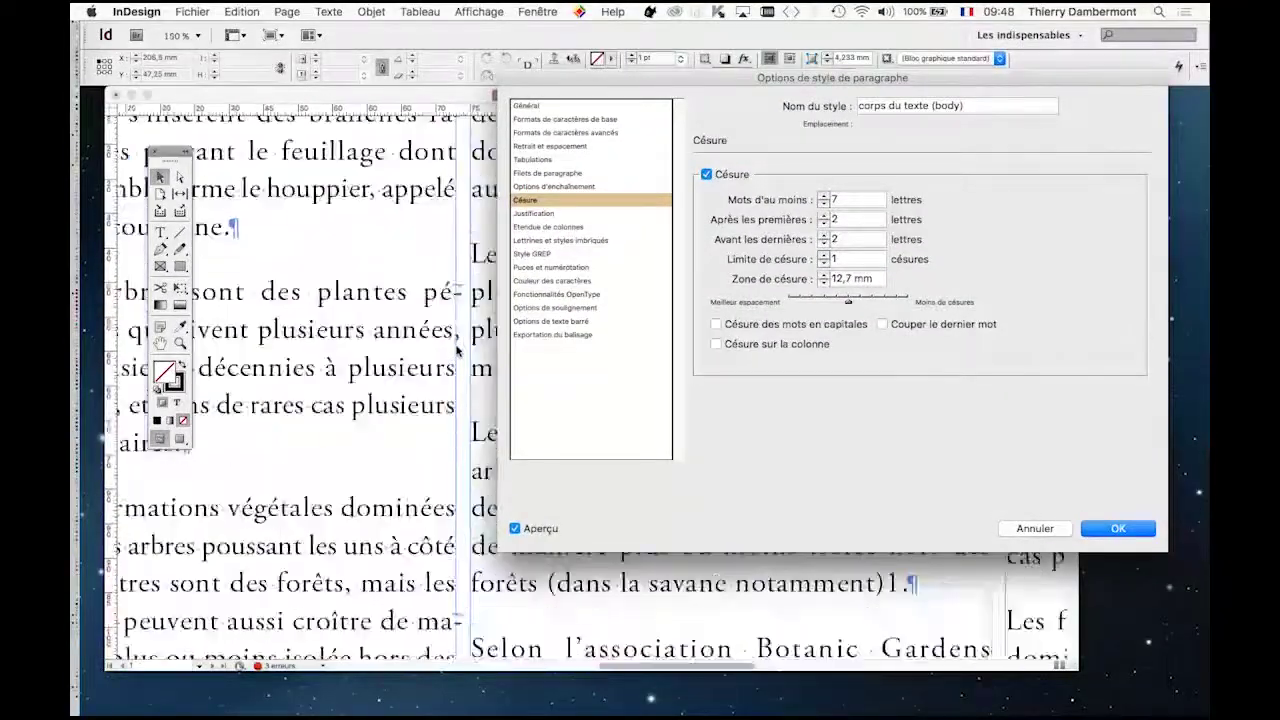
Step: Inspect the hyphenated line ends in the first column up close and accept the paragraph style changes
scroll(457, 351, up, 1)
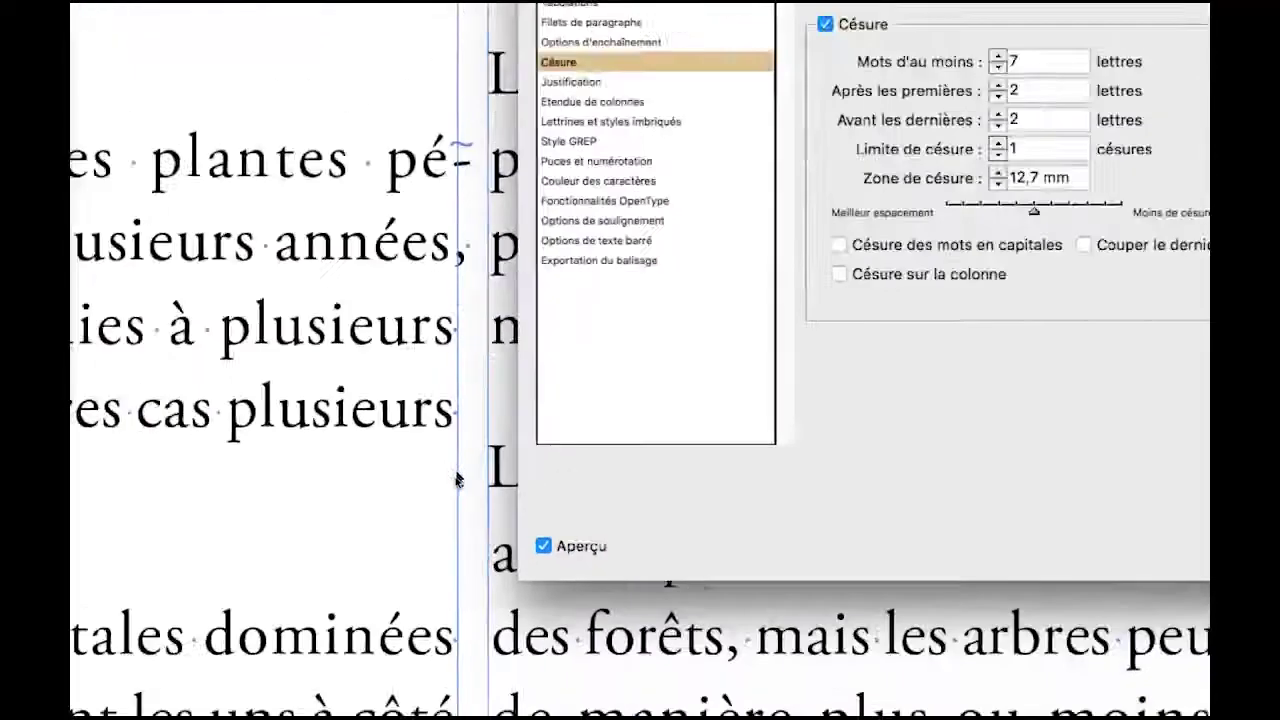
scroll(491, 480, down, 5)
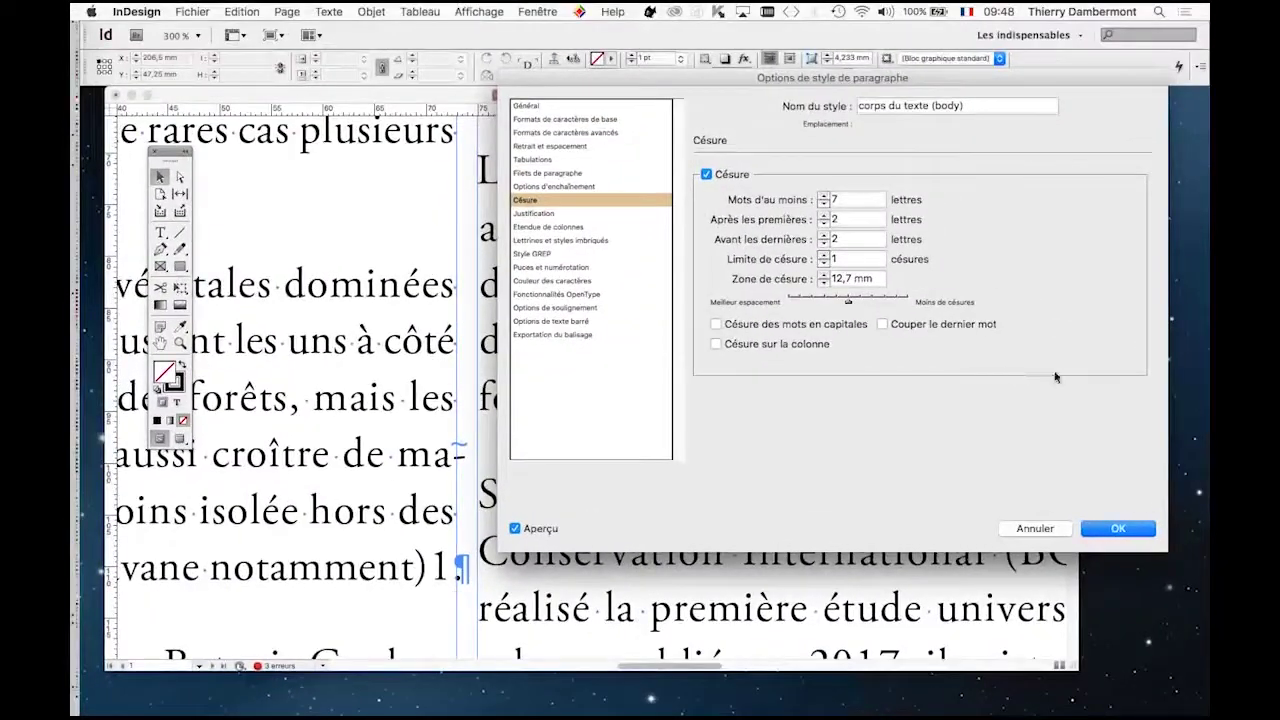
click(1195, 521)
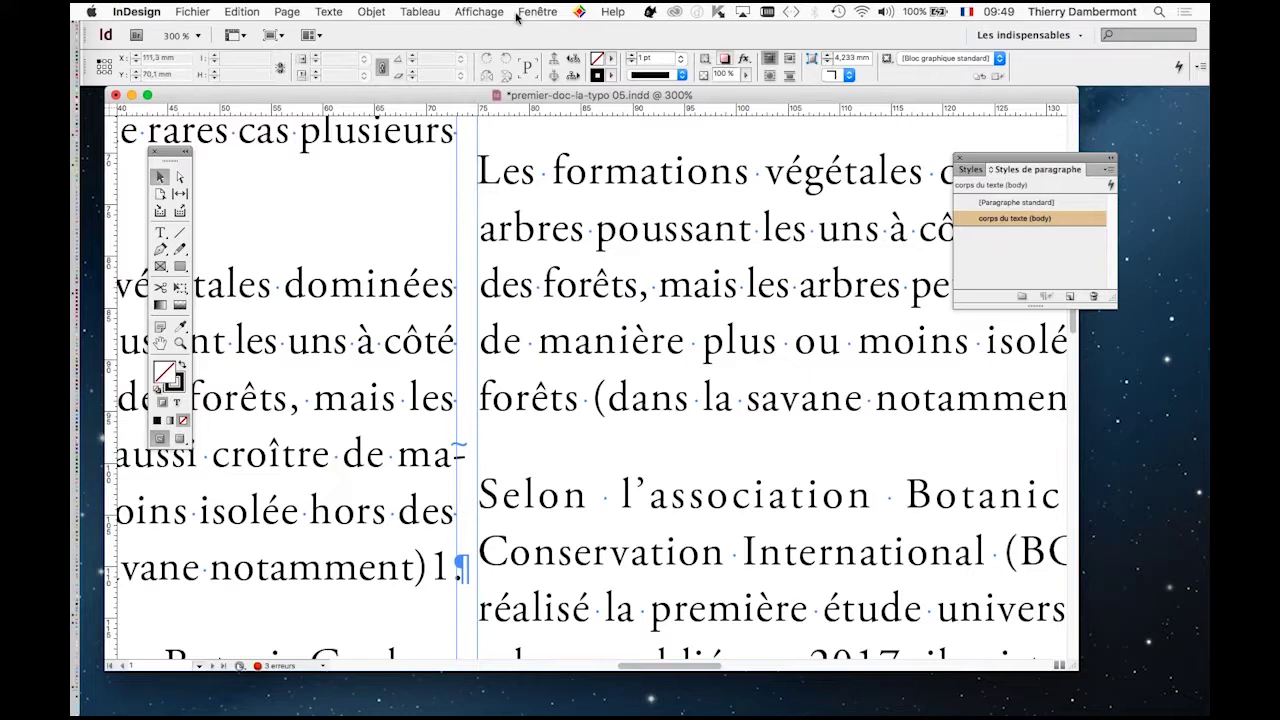
Step: Save the document under the new name "premier-doc-la-typo 06.indd" in the same folder
scroll(780, 345, down, 3)
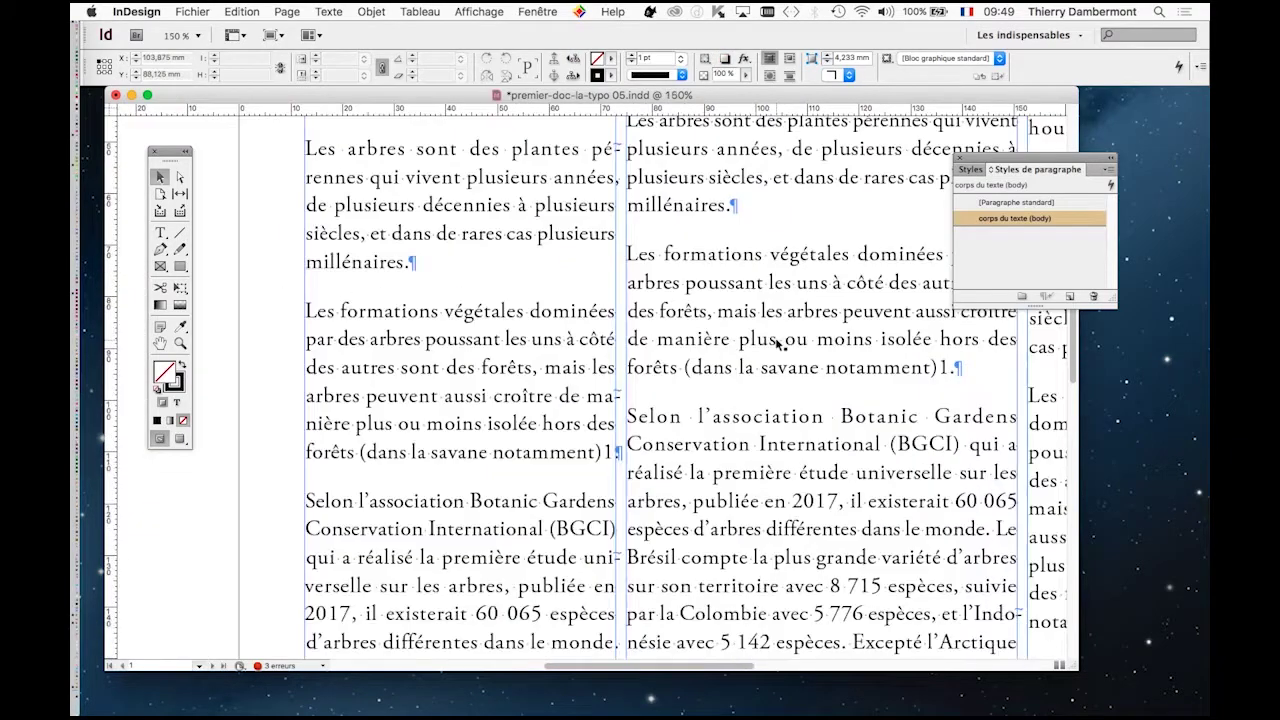
scroll(840, 370, right, 5)
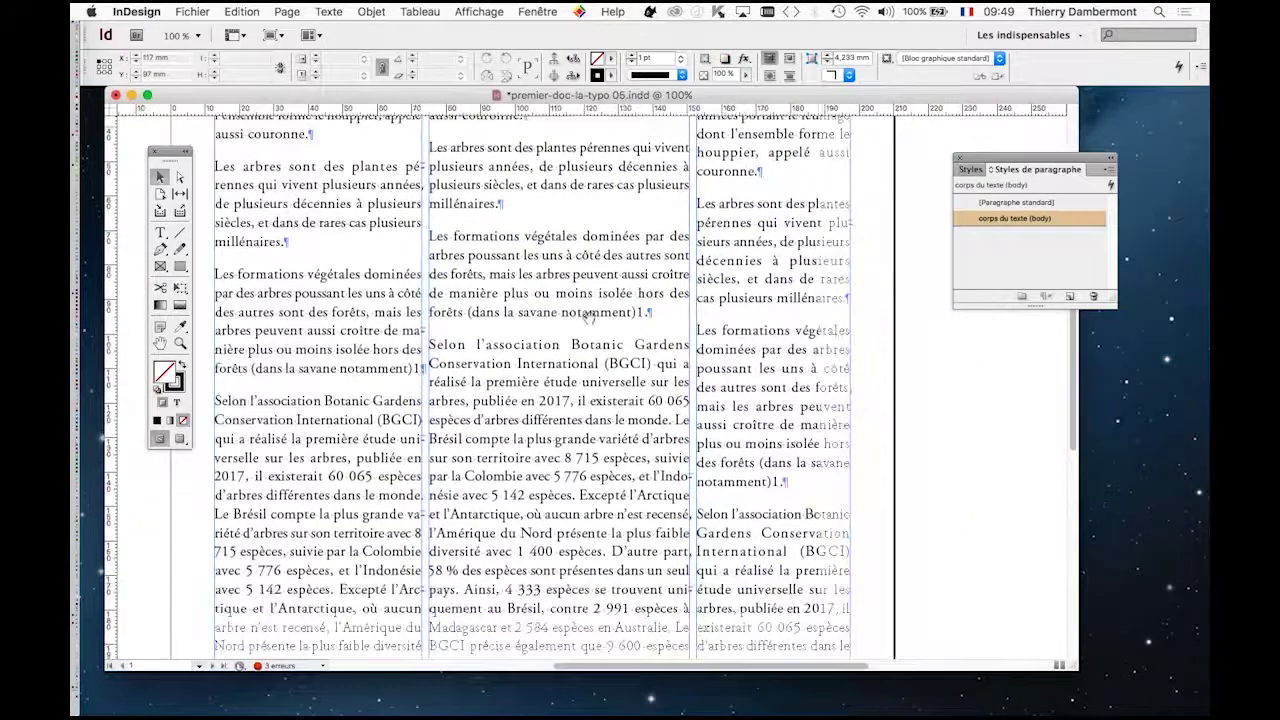
click(205, 10)
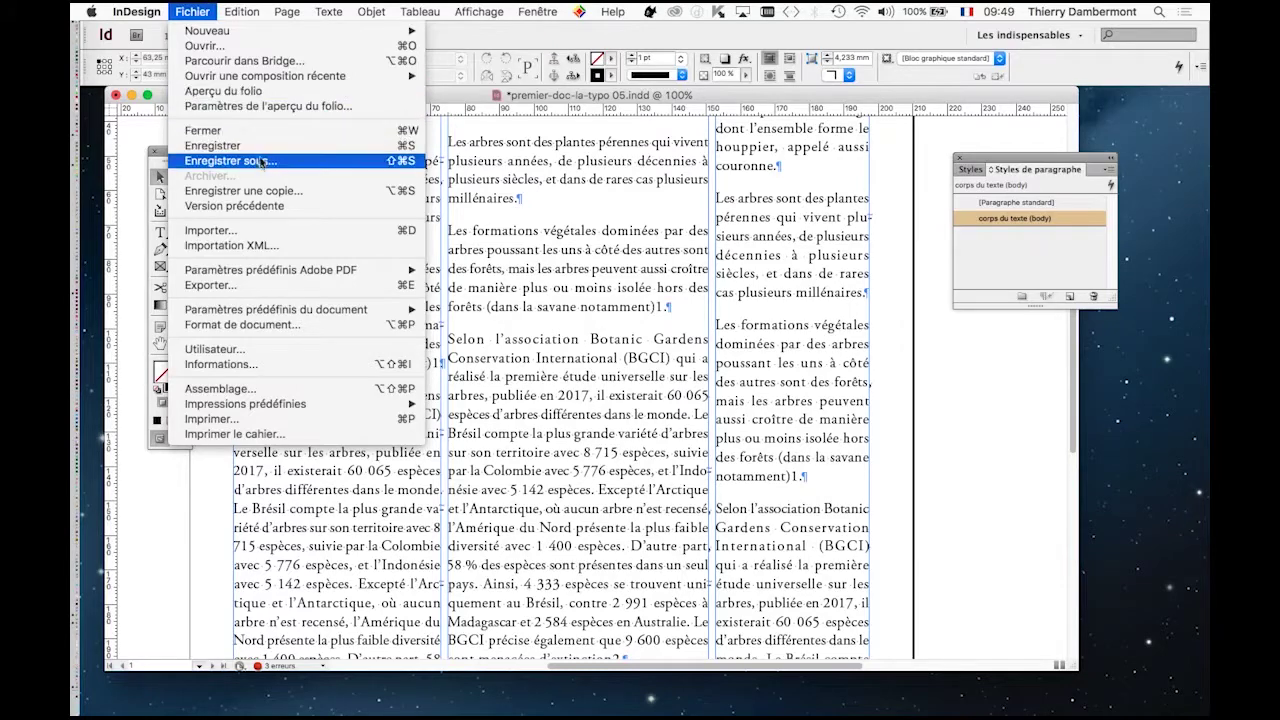
click(261, 162)
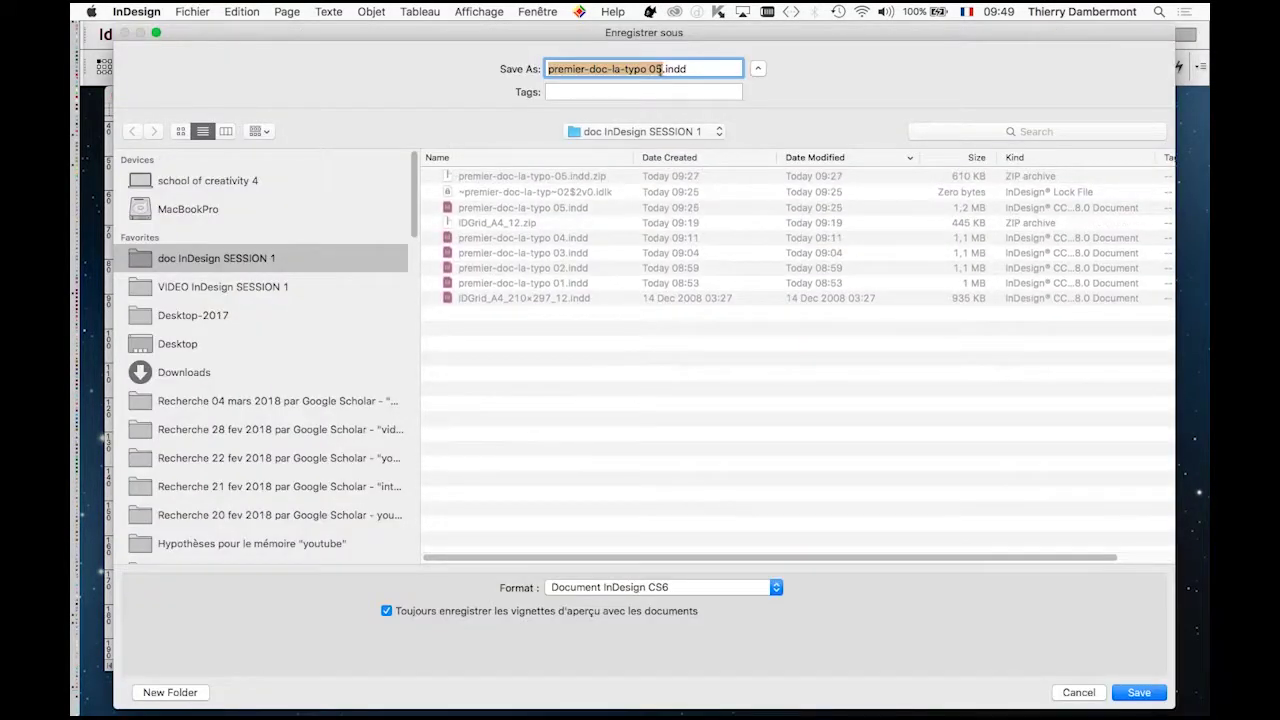
click(662, 70)
key(BackSpace)
text(6)
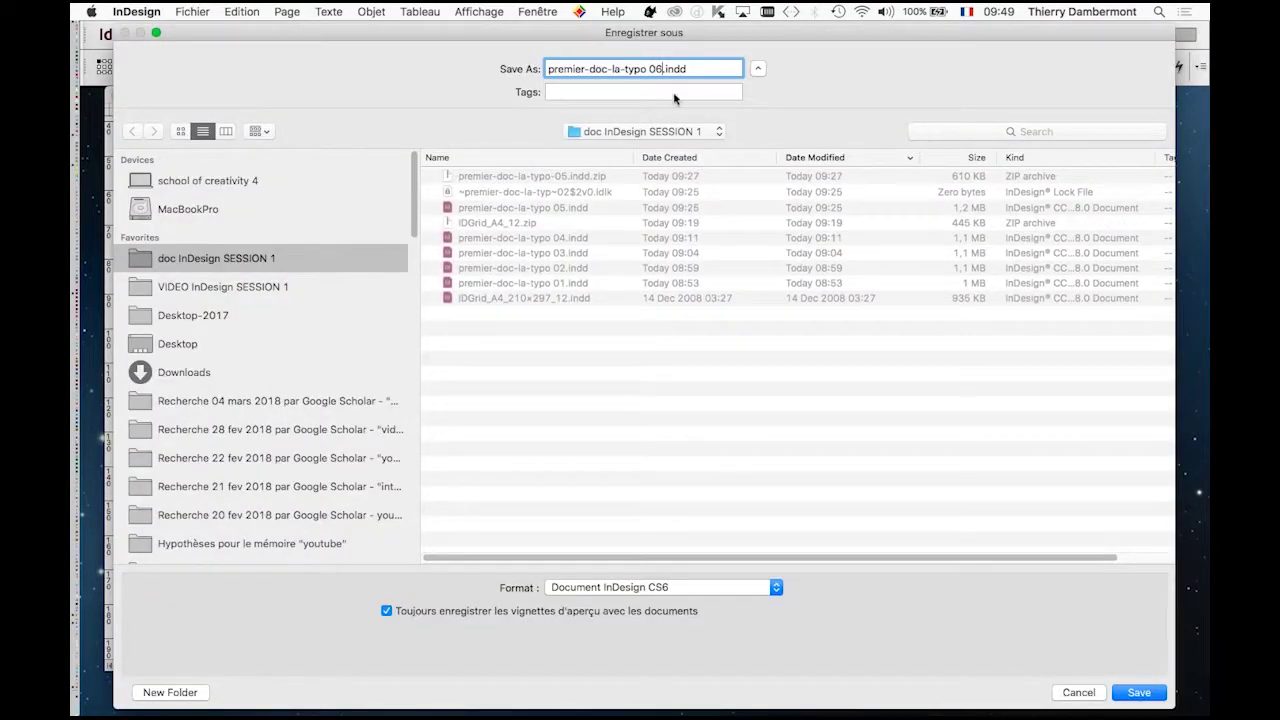
click(1143, 700)
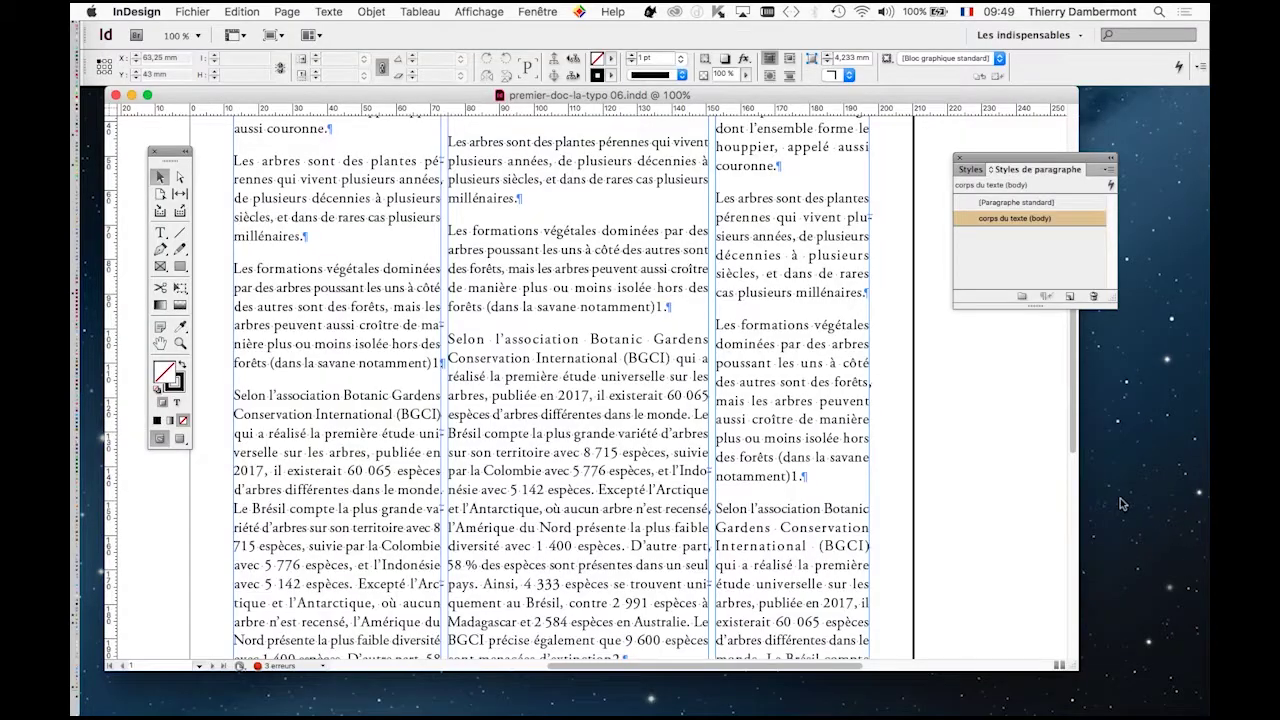
Step: Duplicate the "corps du texte (body)" paragraph style and enlarge the style list so full names fit
drag(1023, 162, 1085, 172)
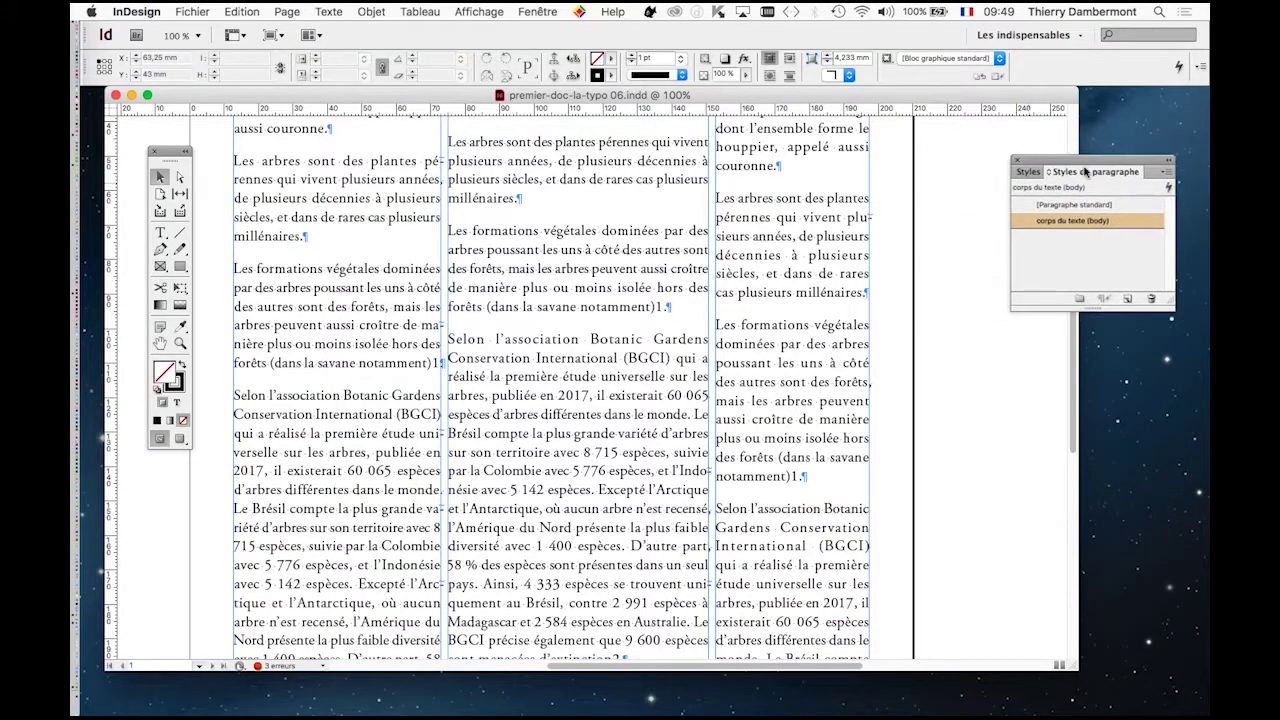
scroll(944, 229, up, 3)
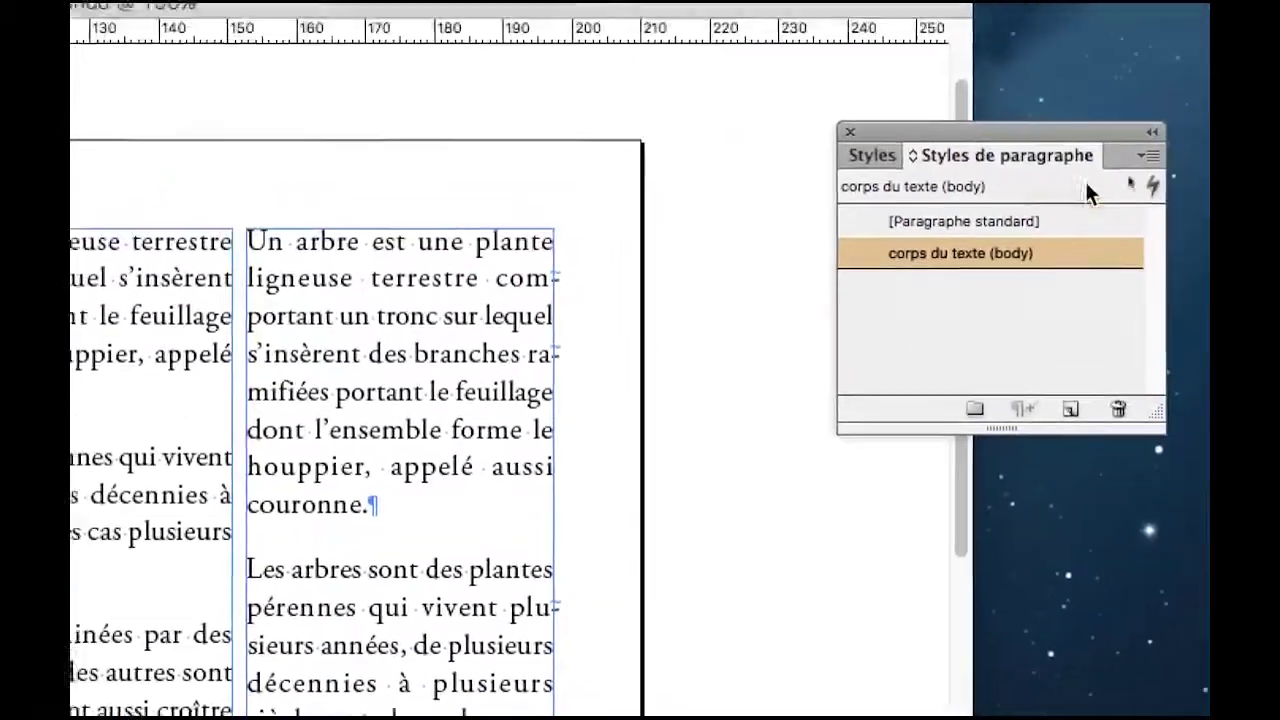
drag(1073, 164, 974, 167)
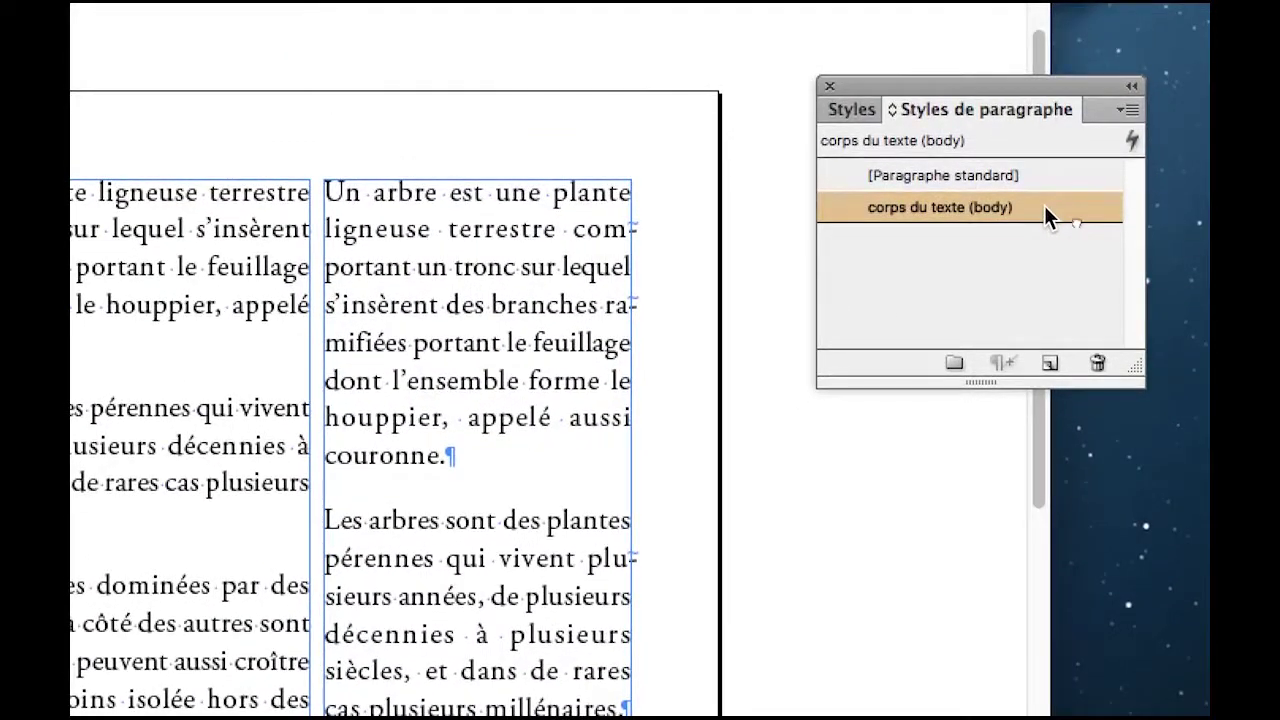
drag(1044, 210, 1049, 361)
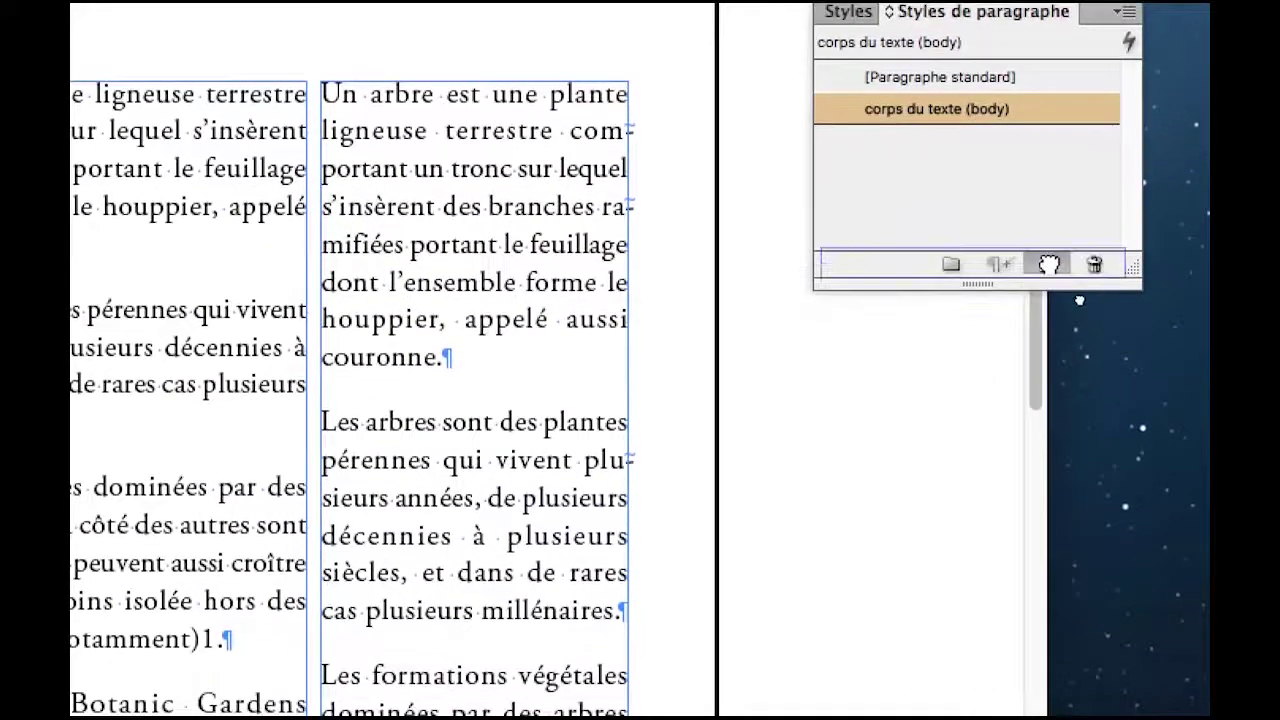
drag(1049, 264, 1049, 264)
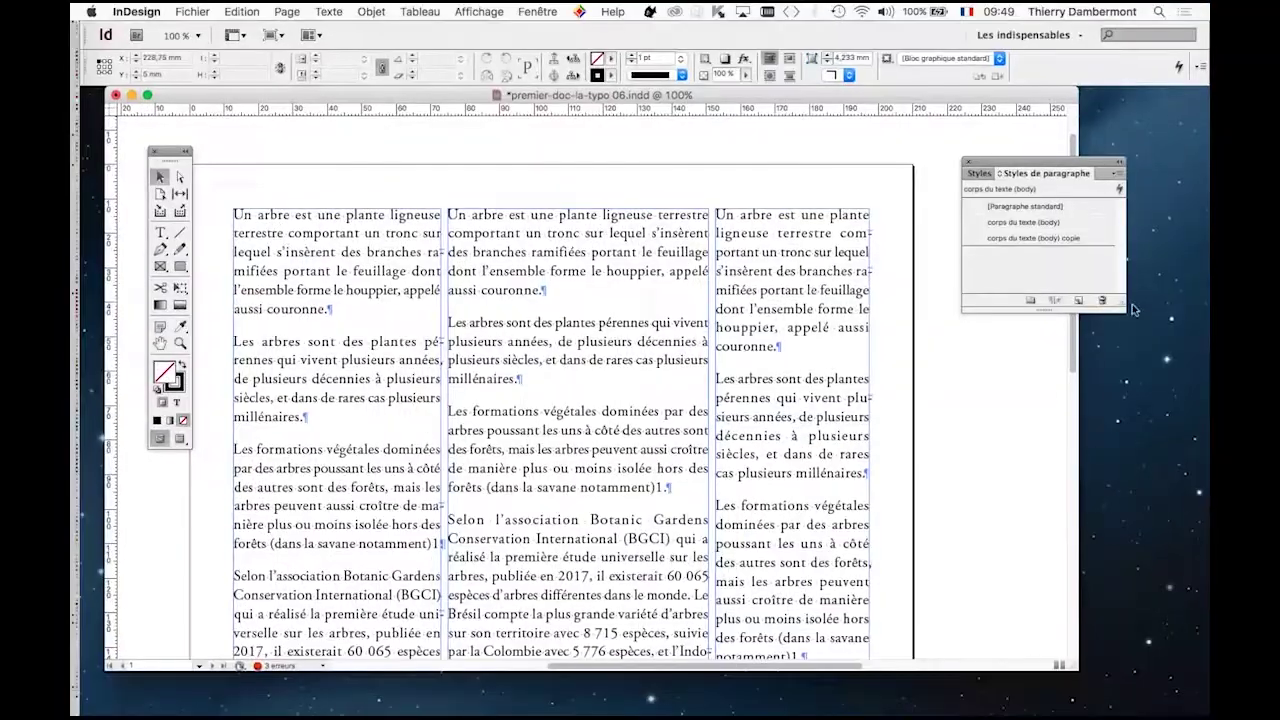
drag(1122, 301, 1185, 328)
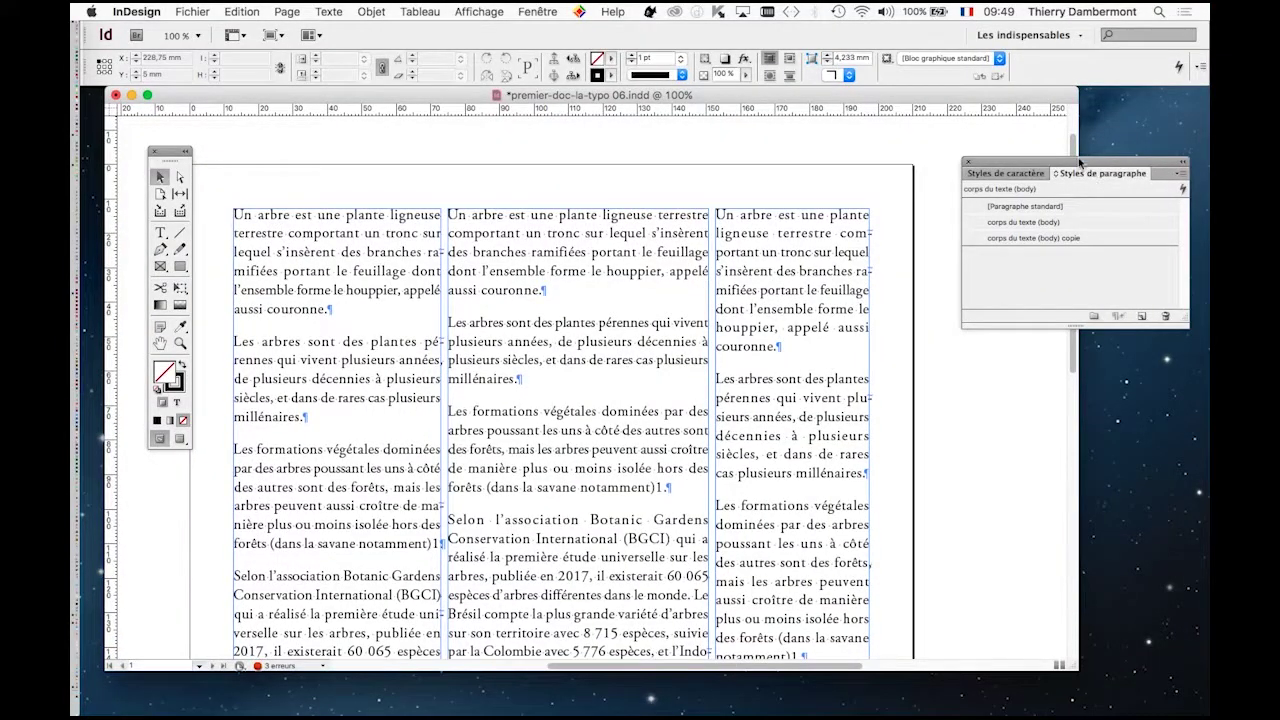
drag(1079, 161, 1063, 230)
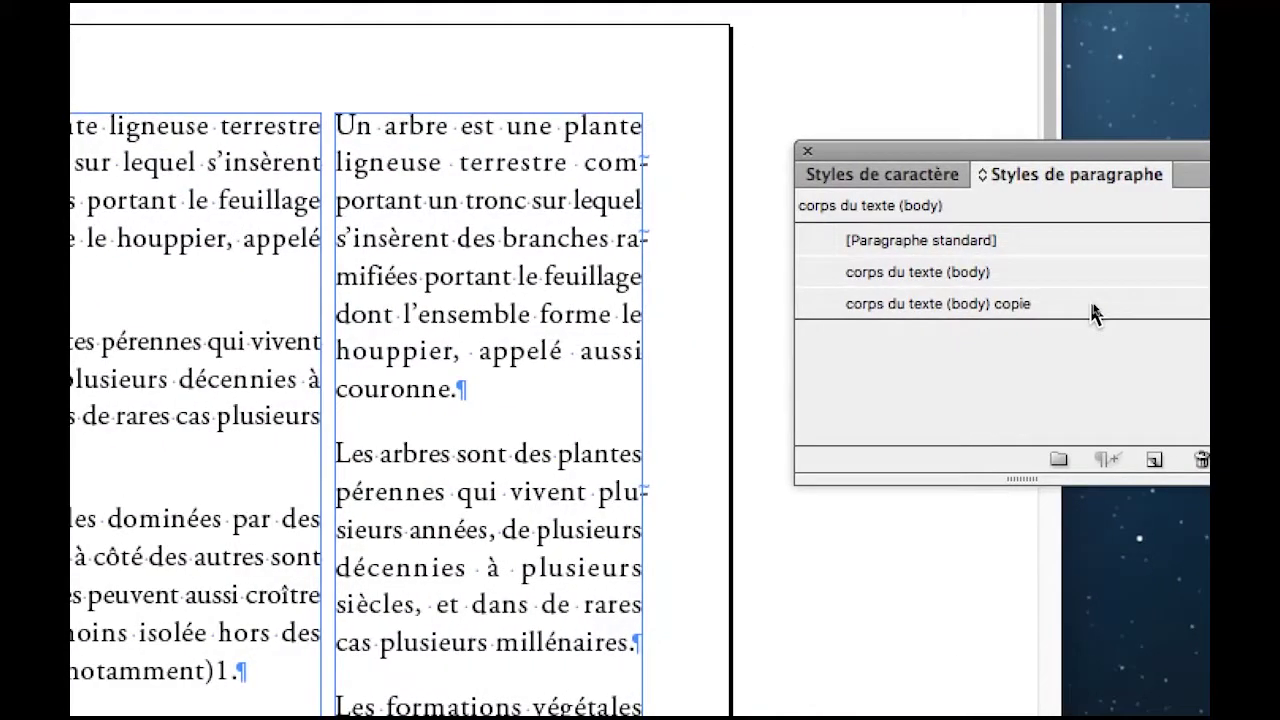
Step: Apply the duplicated body style and rename it "corps du texte (body) PETIT"
click(1088, 305)
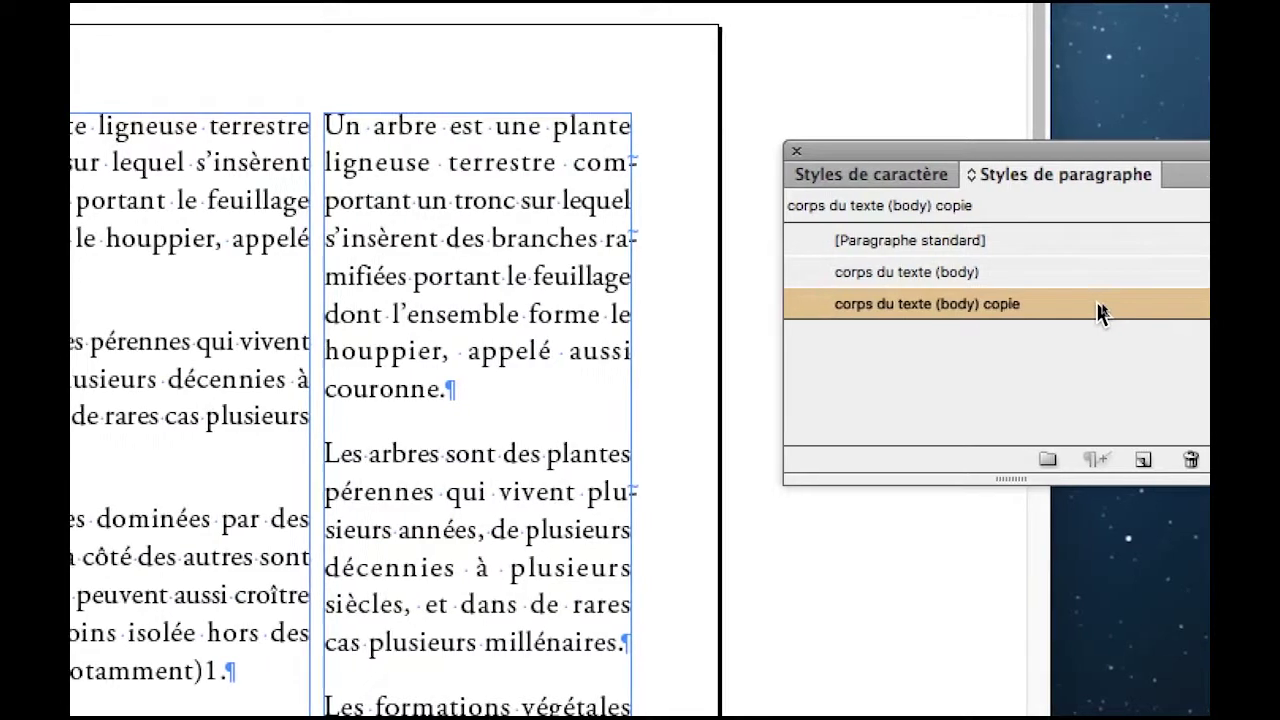
double_click(1100, 305)
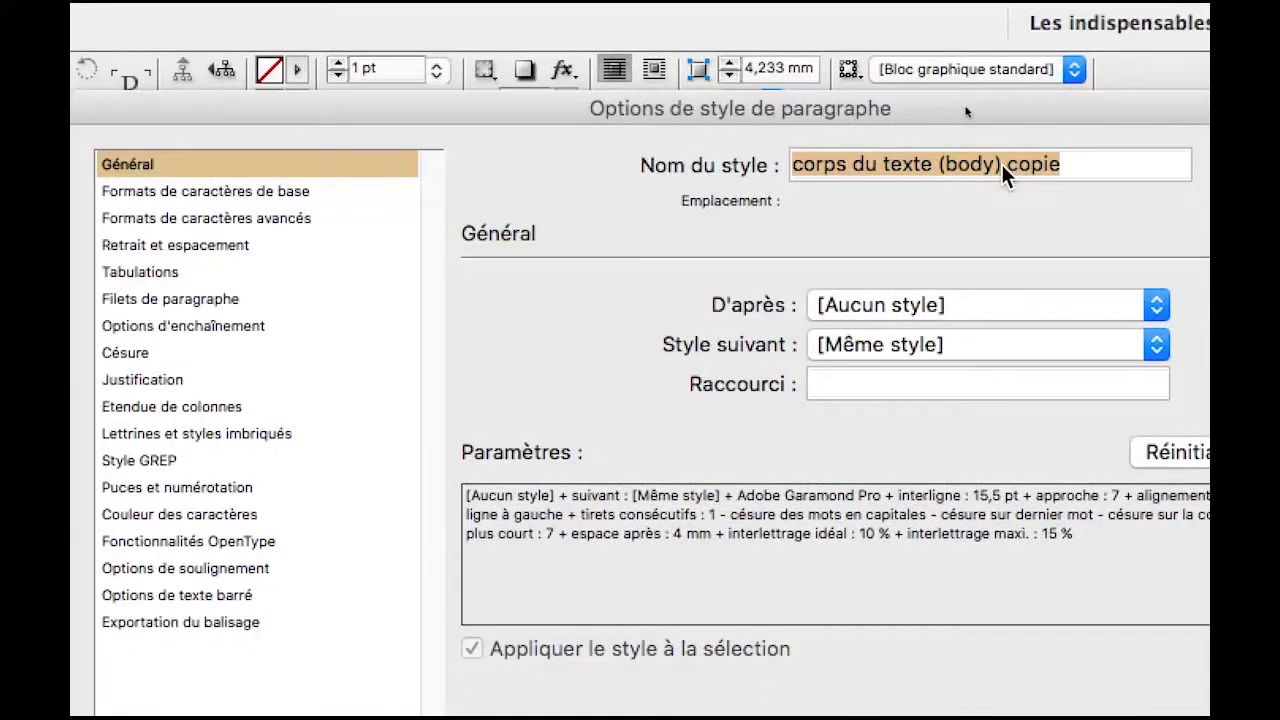
click(1001, 164)
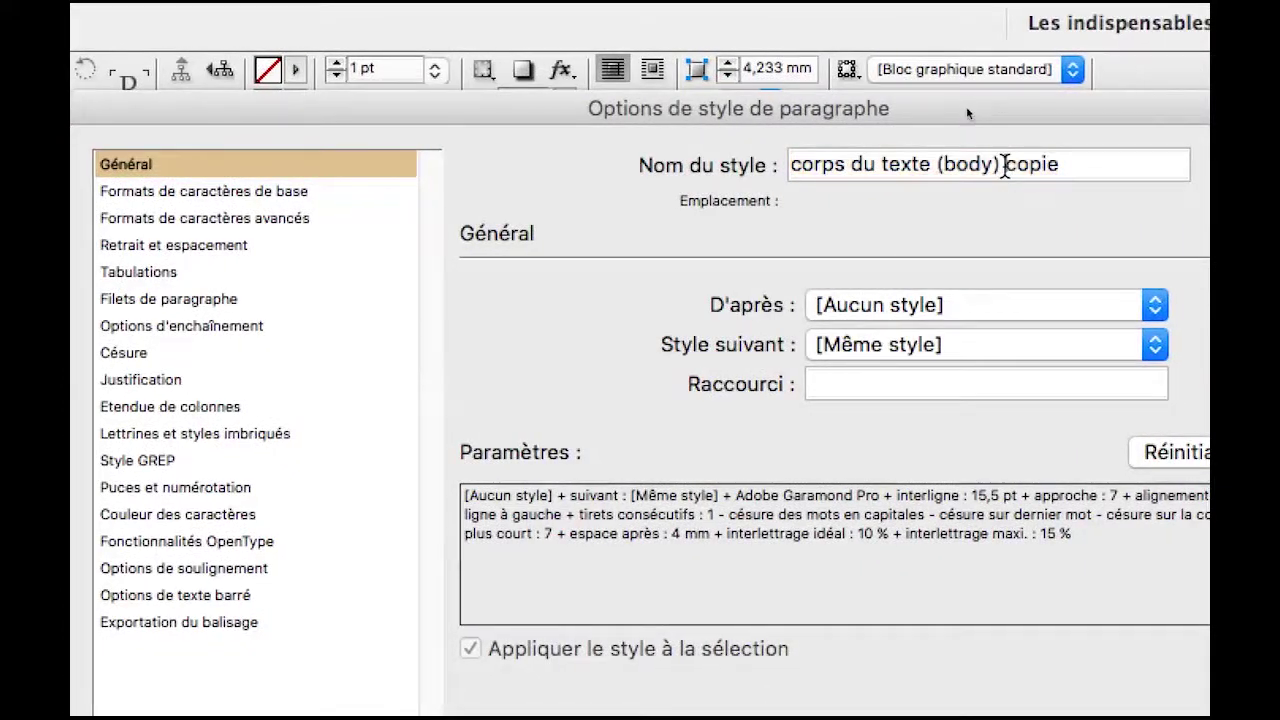
double_click(1020, 164)
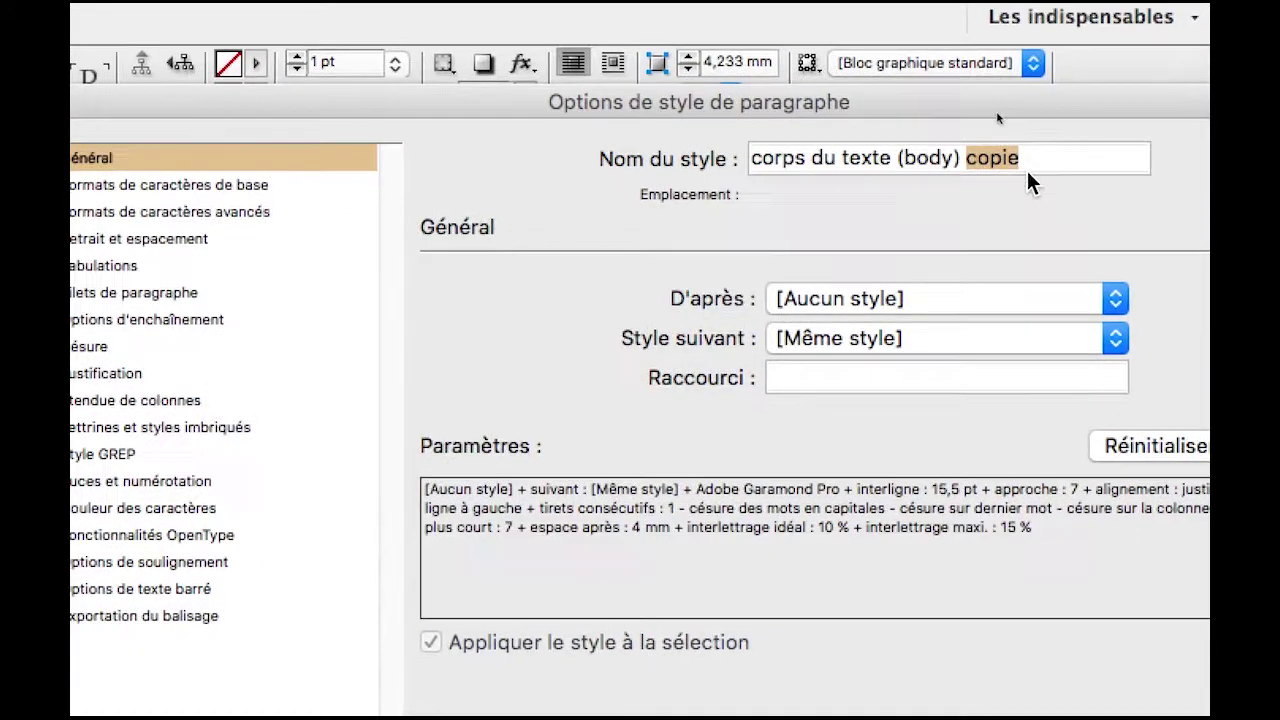
text(PETIT)
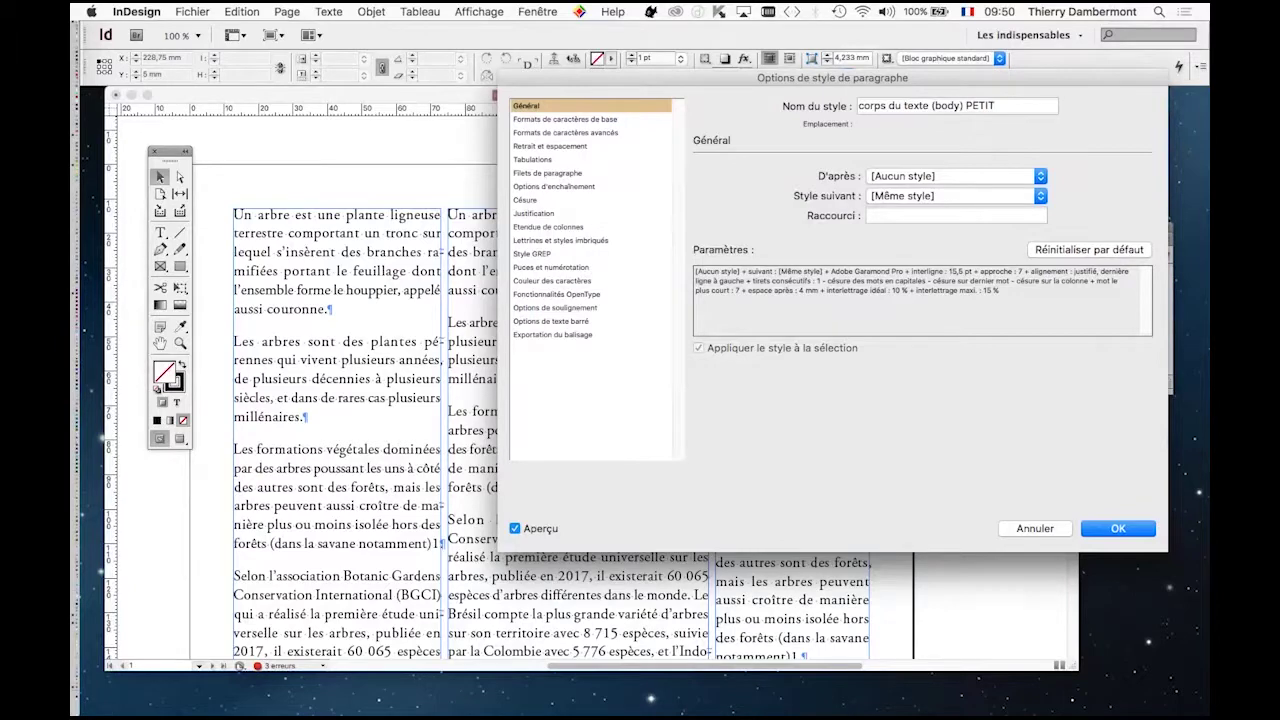
Step: Accept the style's new name and move the style list and the tools within easy reach of the third text column
key(Return)
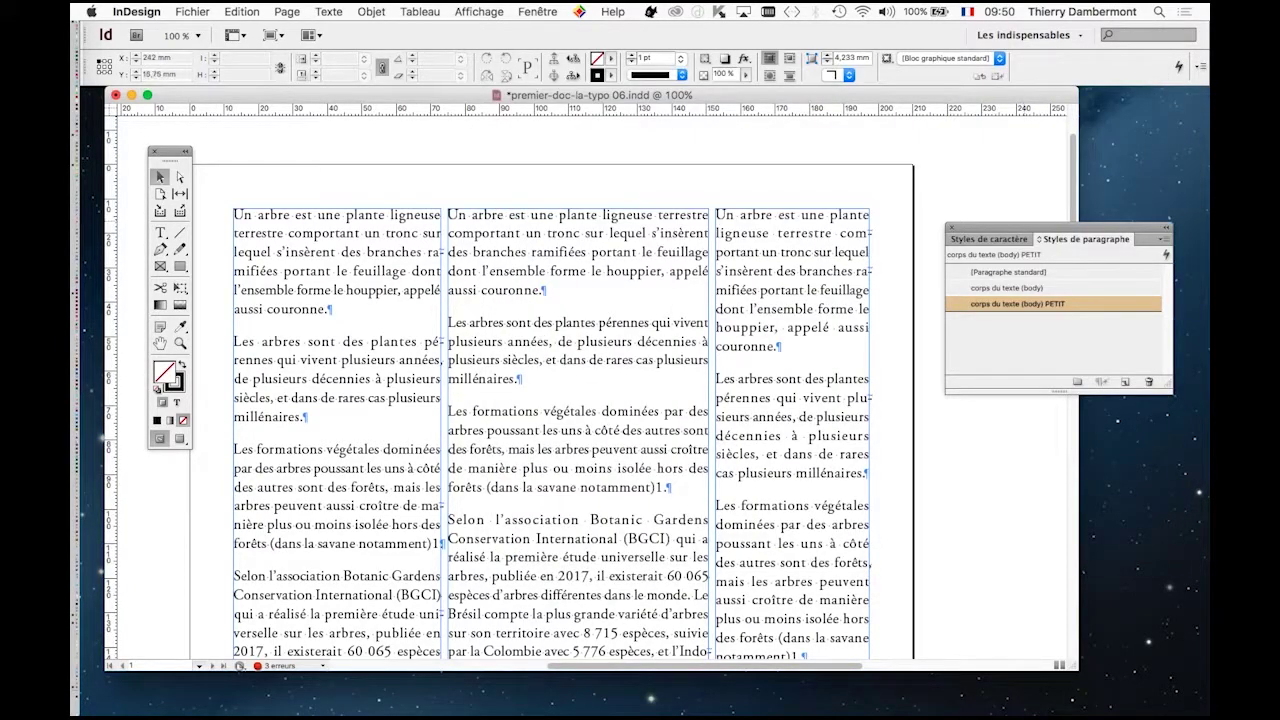
drag(1023, 227, 1019, 181)
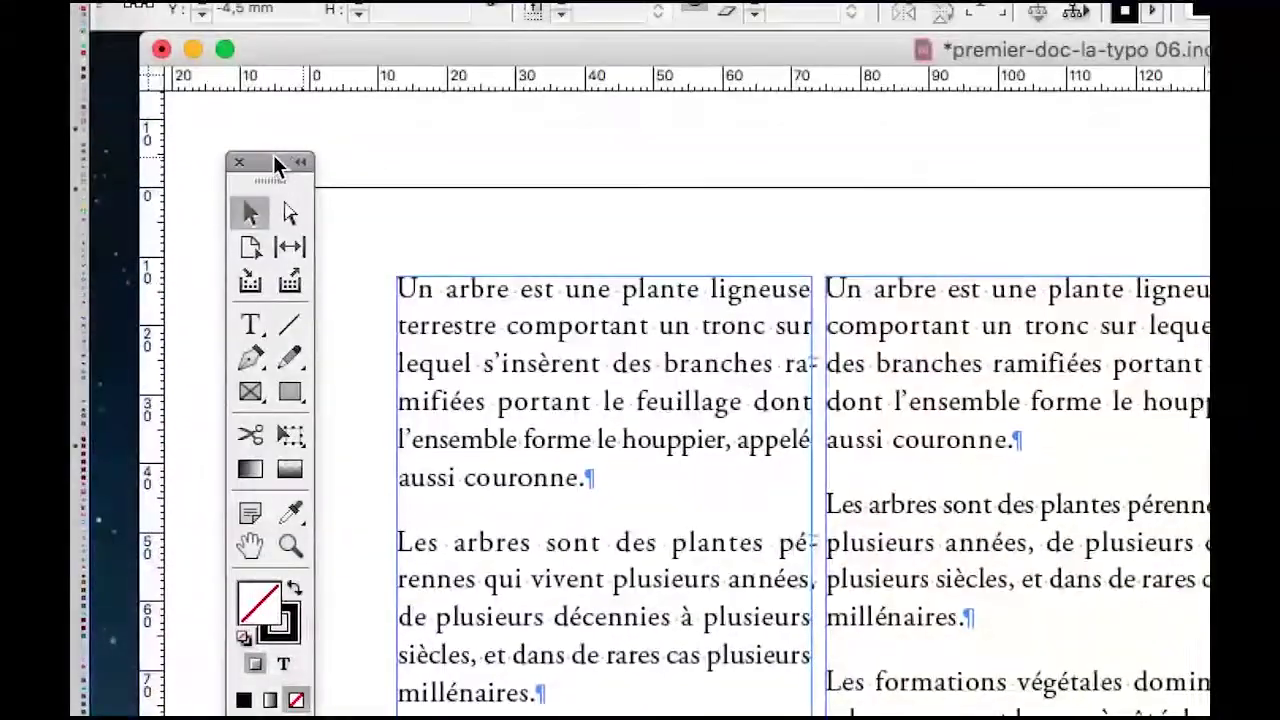
drag(256, 31, 1279, 28)
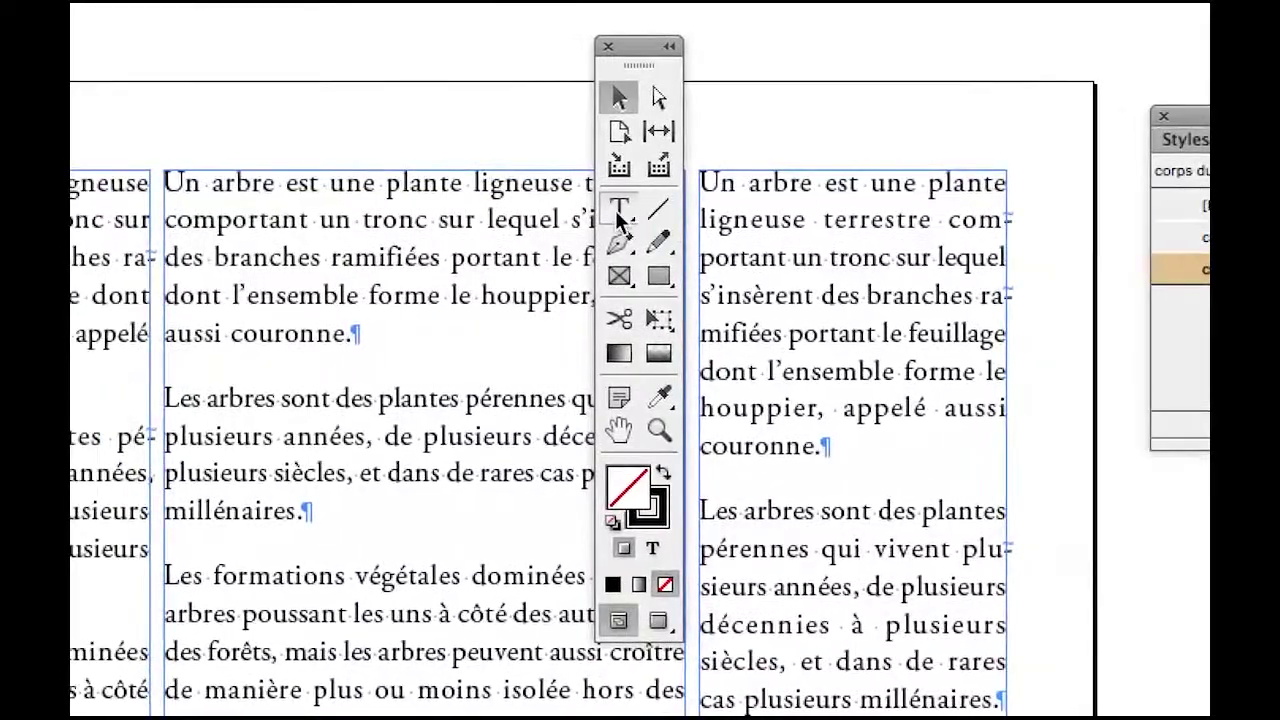
Step: Select all text in the third column and apply the "corps du texte (body) PETIT" paragraph style to it
click(483, 190)
click(774, 218)
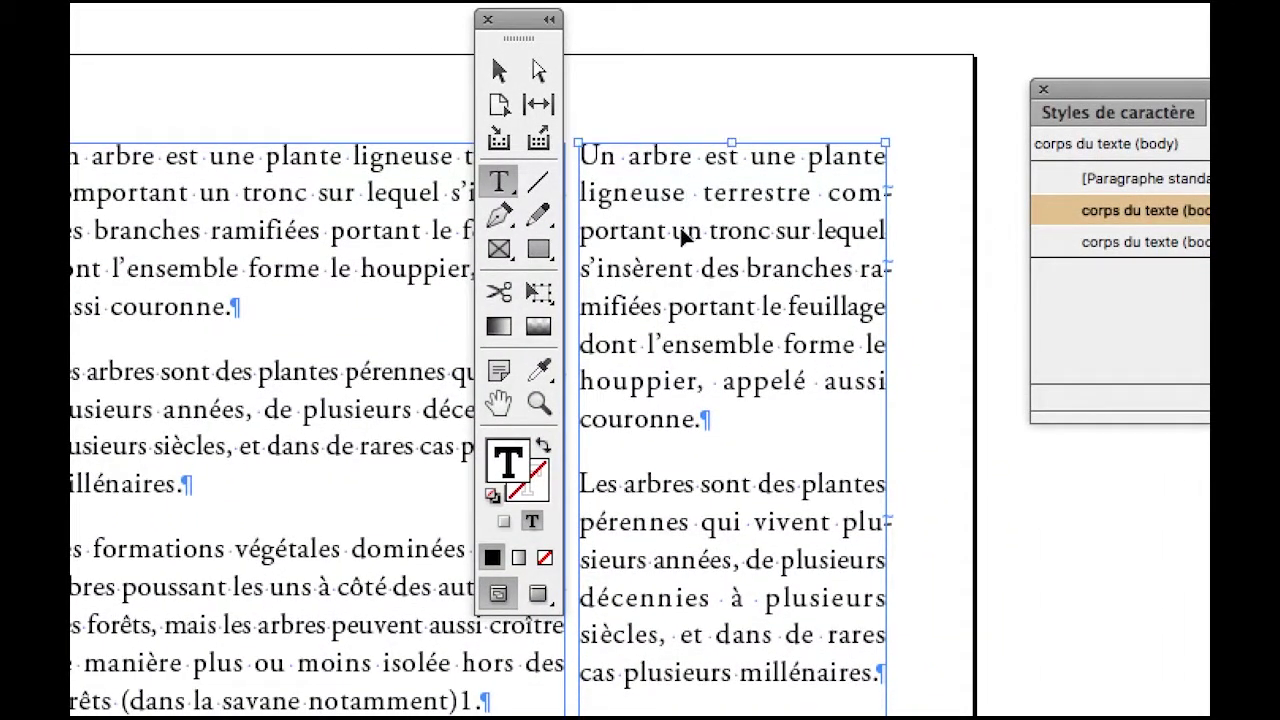
key(super+a)
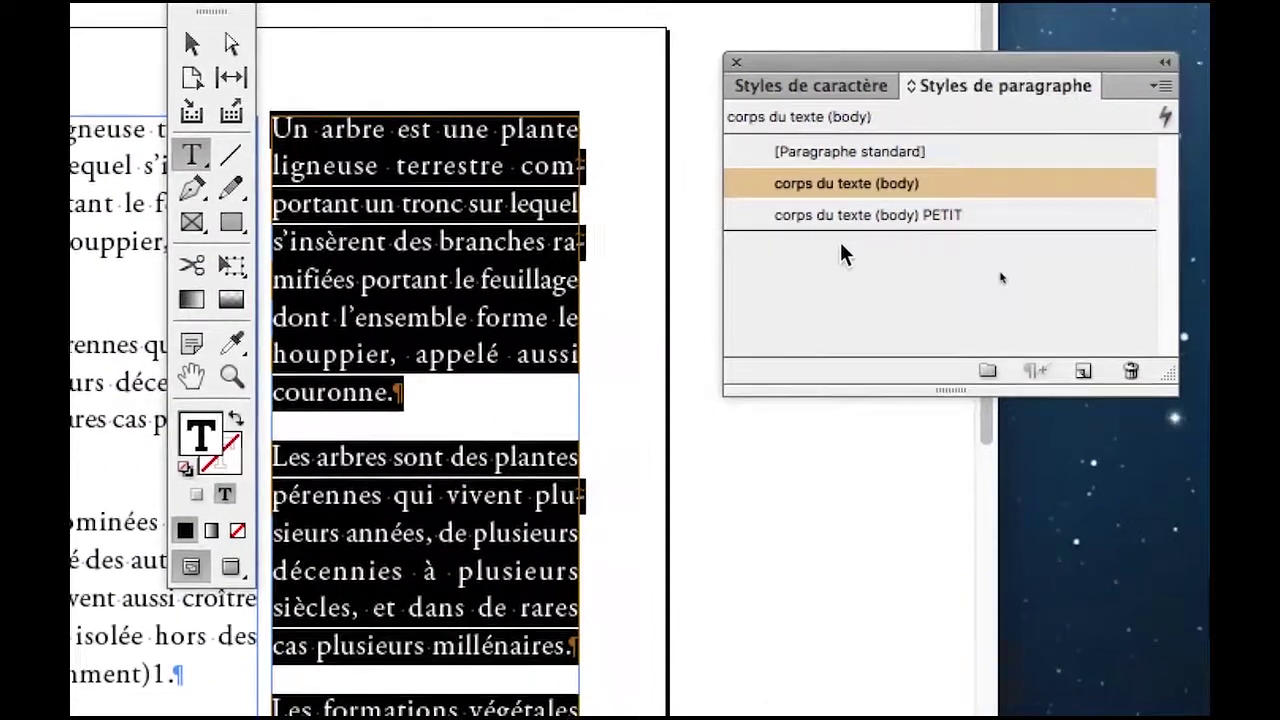
click(1146, 252)
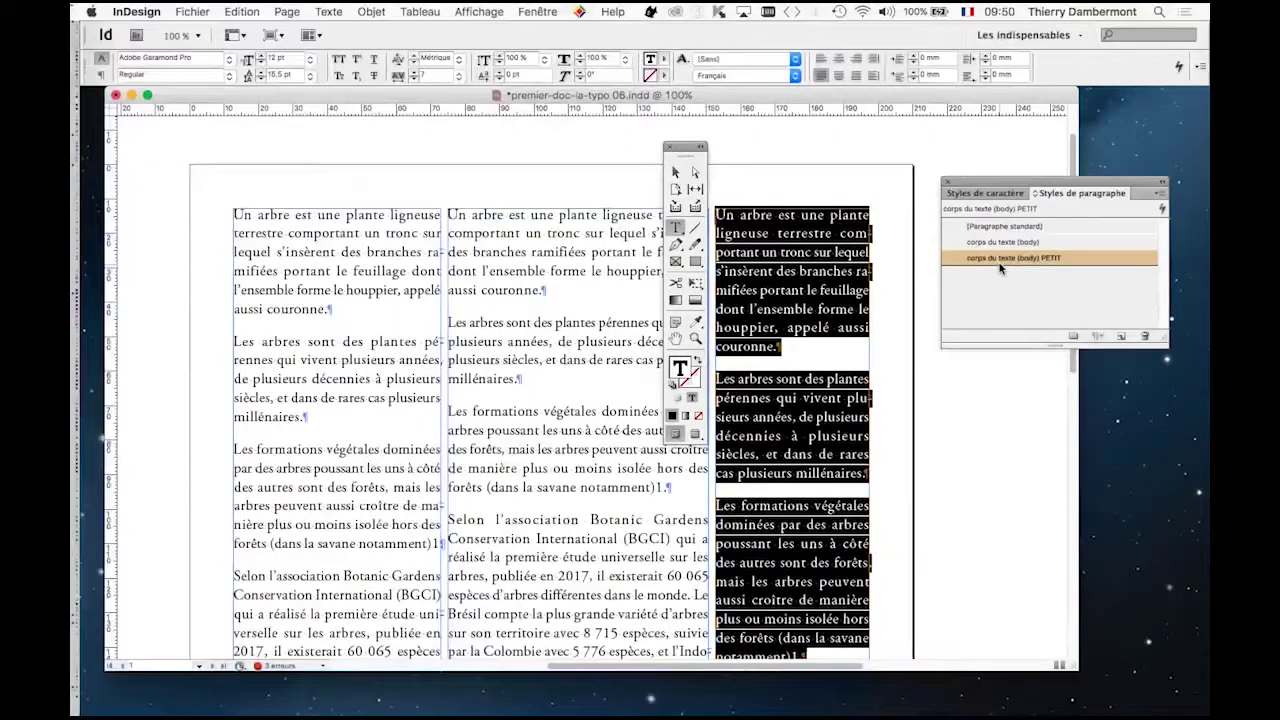
Step: Move the tools clear of the second and third columns and deselect the third text frame with the Selection tool
drag(681, 149, 266, 157)
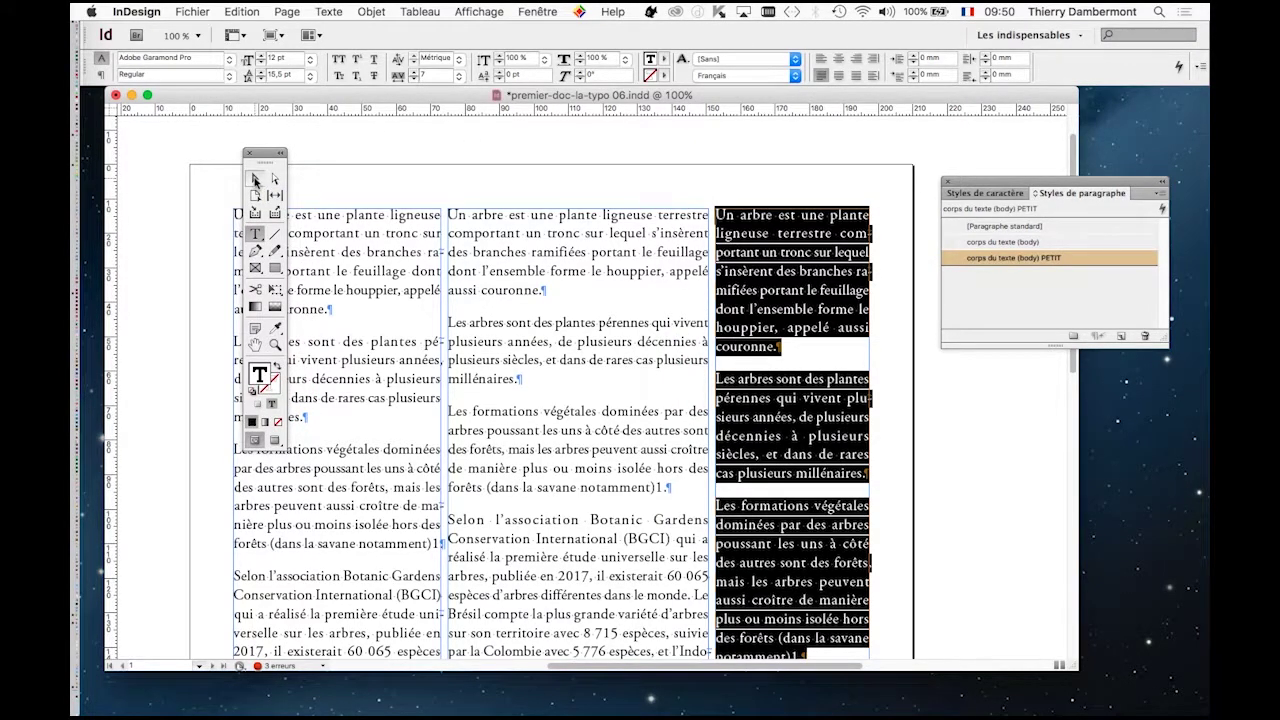
click(255, 179)
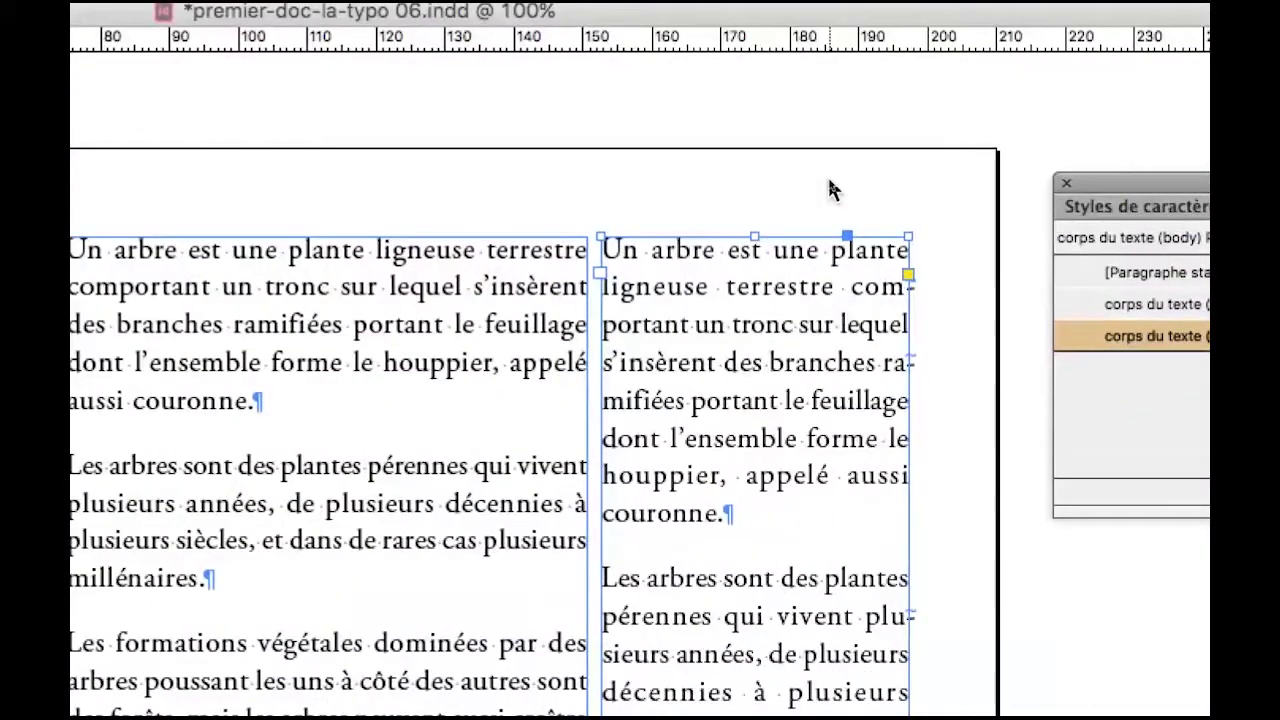
click(833, 190)
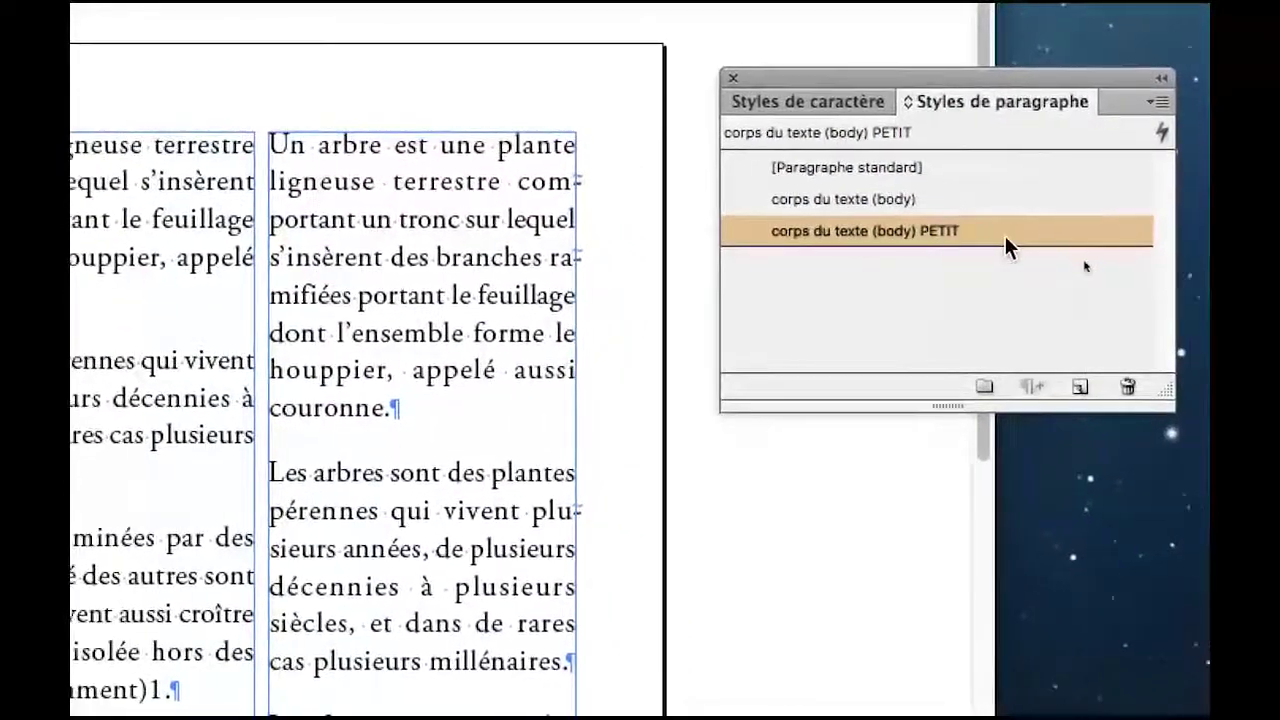
Step: Open the basic character formats of "corps du texte (body) PETIT", keeping the start of the third column and the style list in view
double_click(1004, 233)
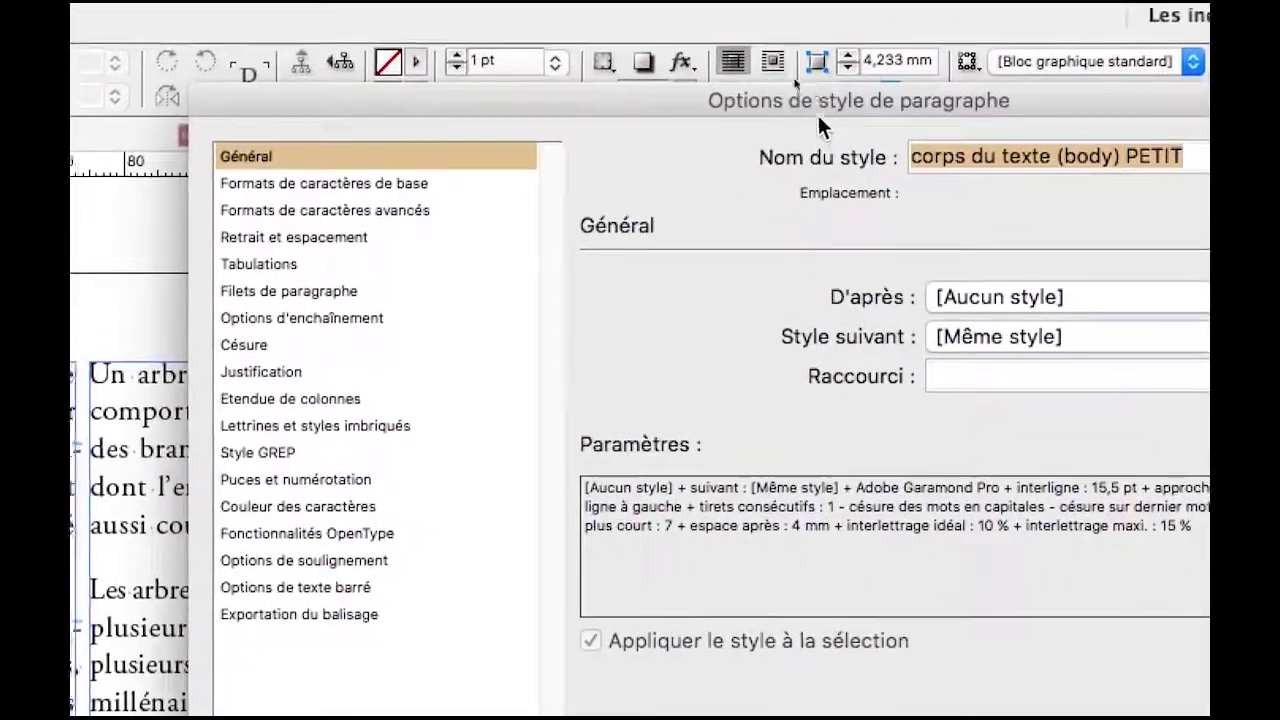
drag(818, 115, 1103, 118)
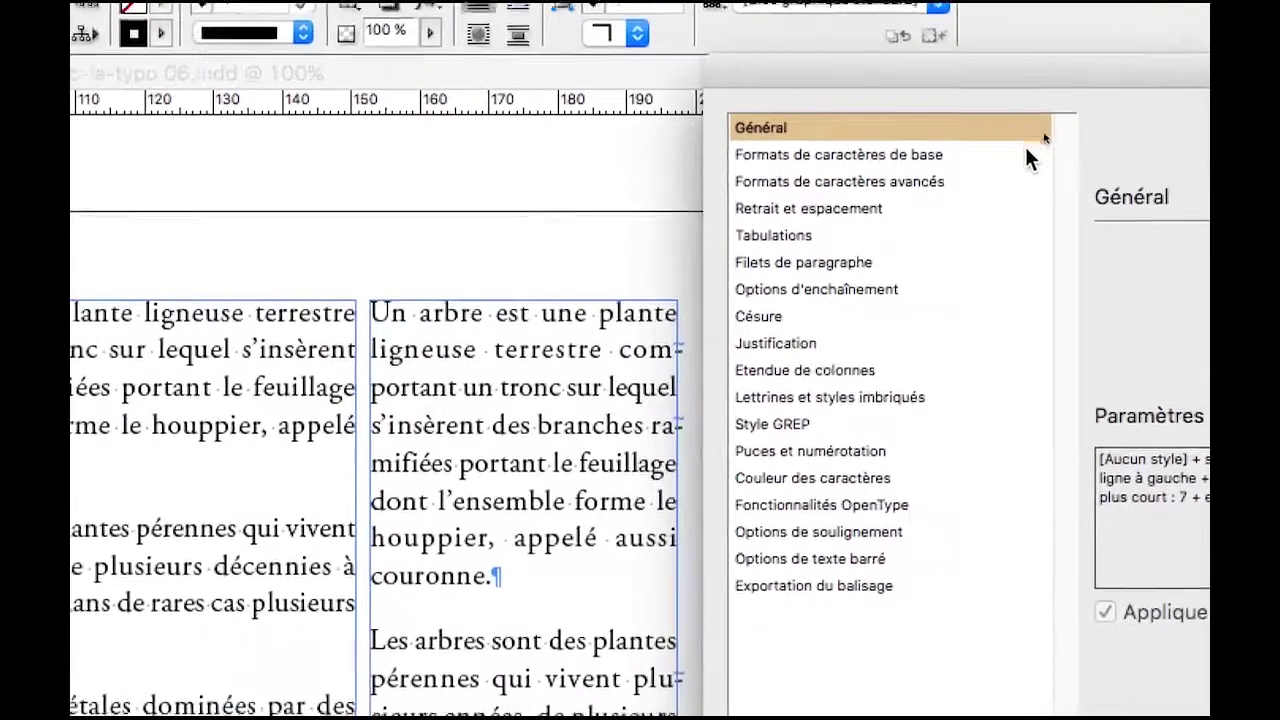
click(888, 208)
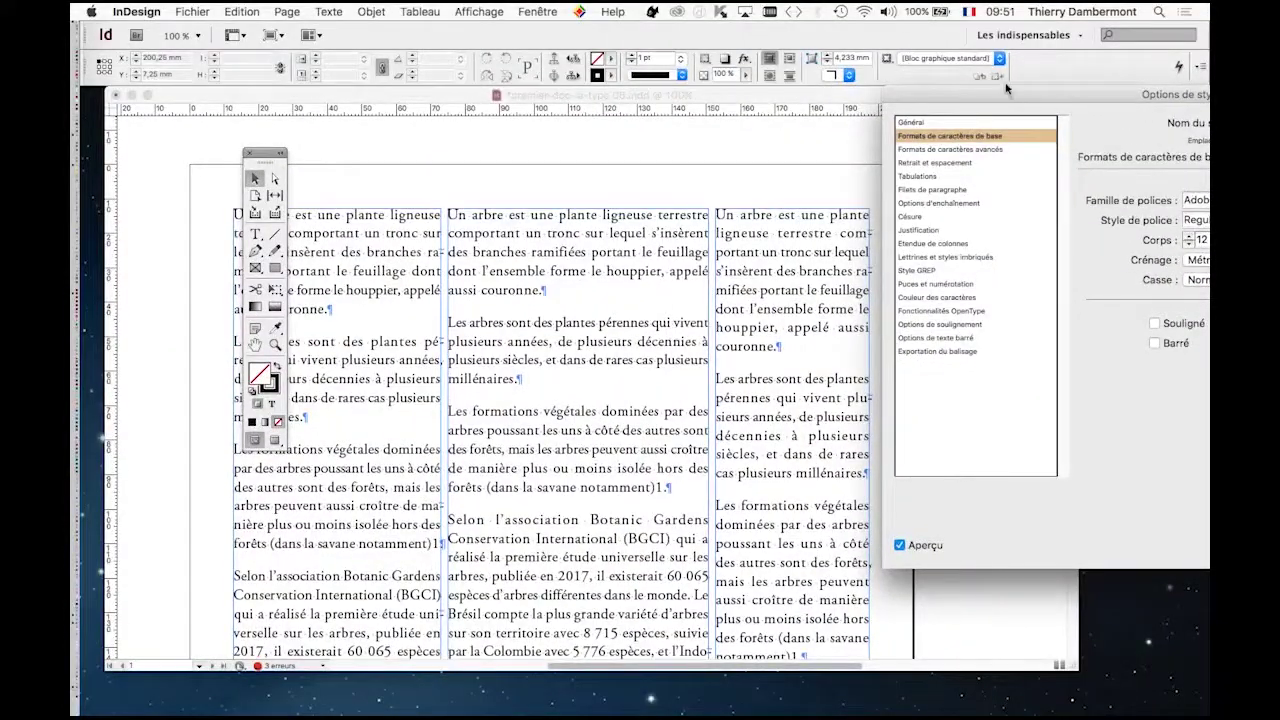
drag(1005, 90, 692, 350)
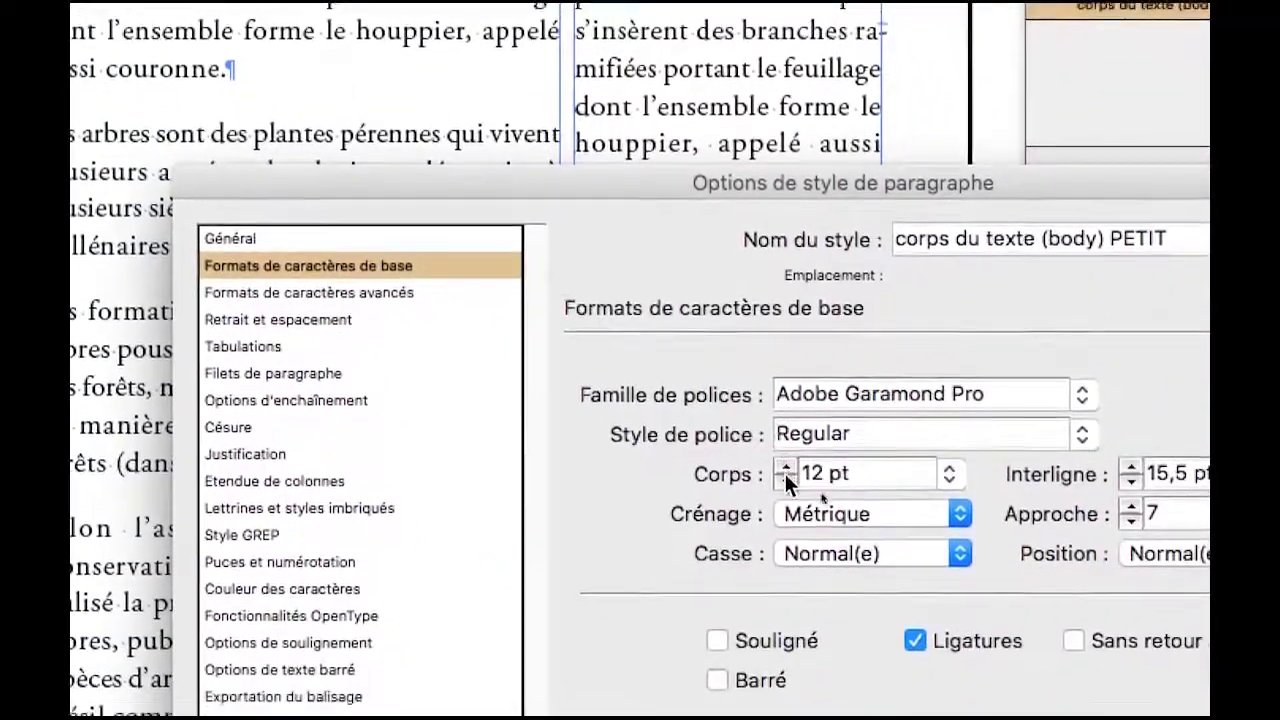
Step: Try an 11 pt font size for the "corps du texte (body) PETIT" style
click(786, 479)
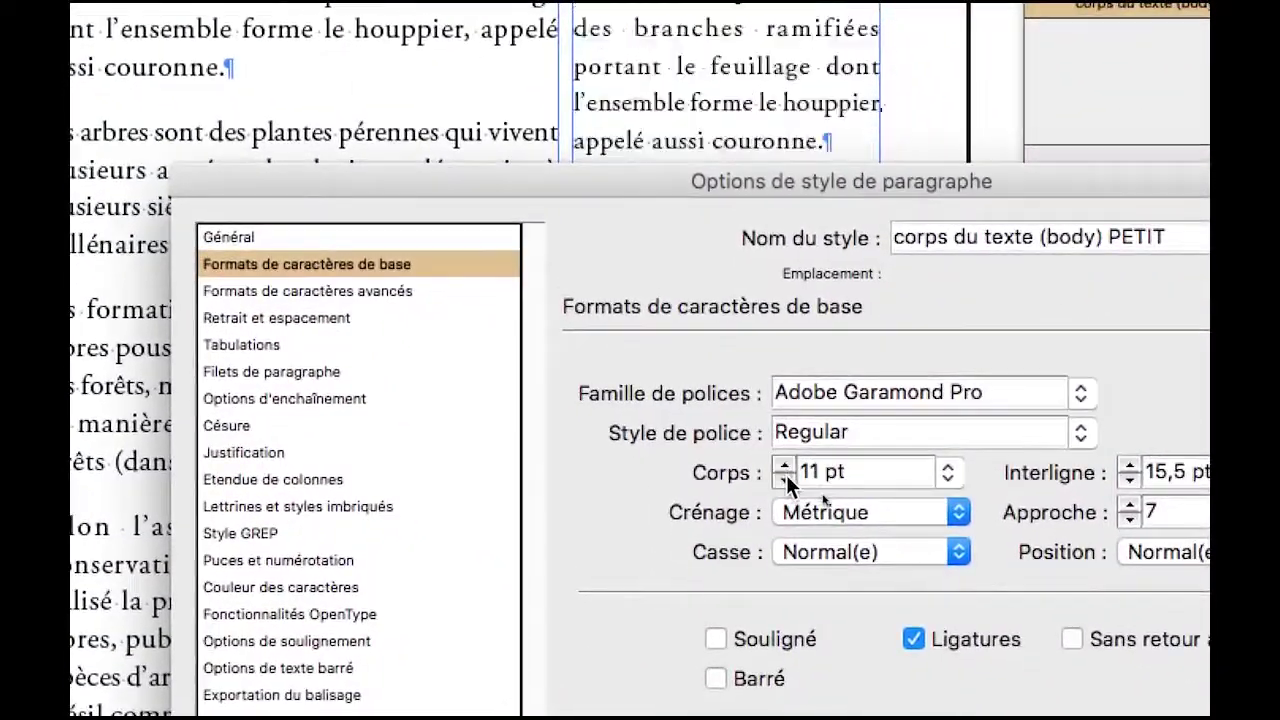
click(786, 479)
click(786, 473)
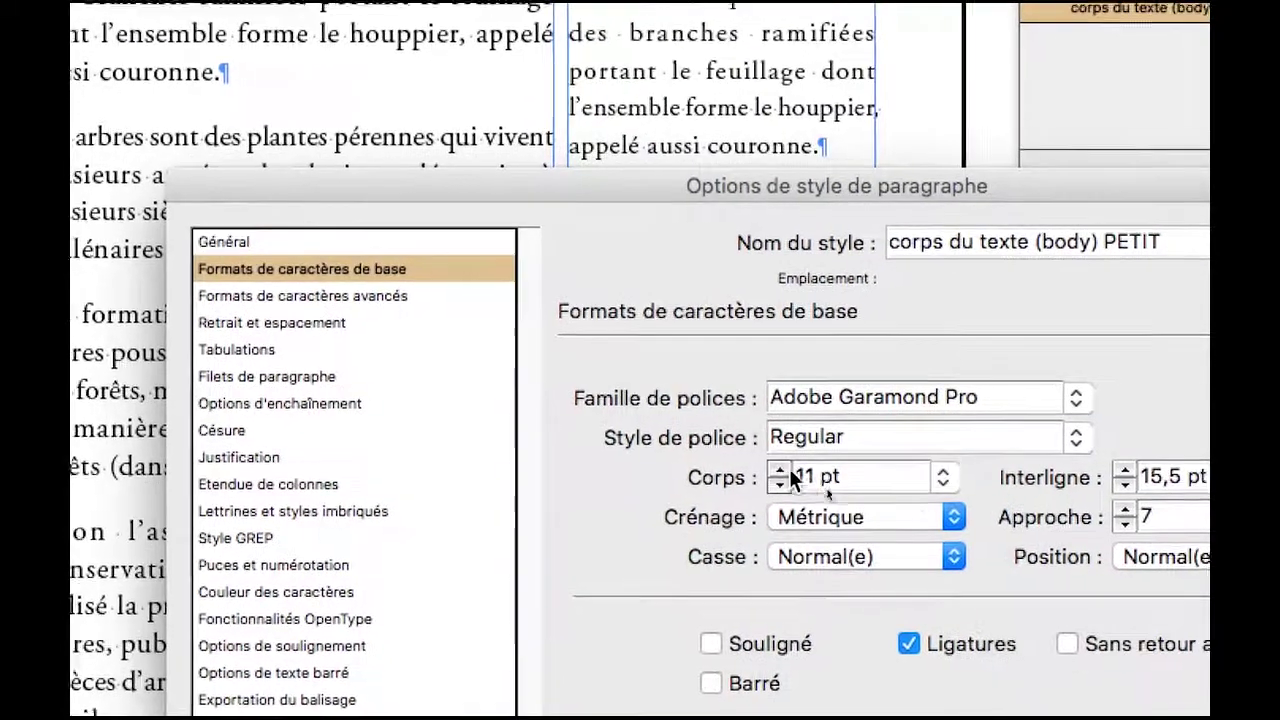
Step: Compare leading values of 12, 13 and 14 pt on the third column, ending with 14 pt
click(1132, 487)
click(906, 476)
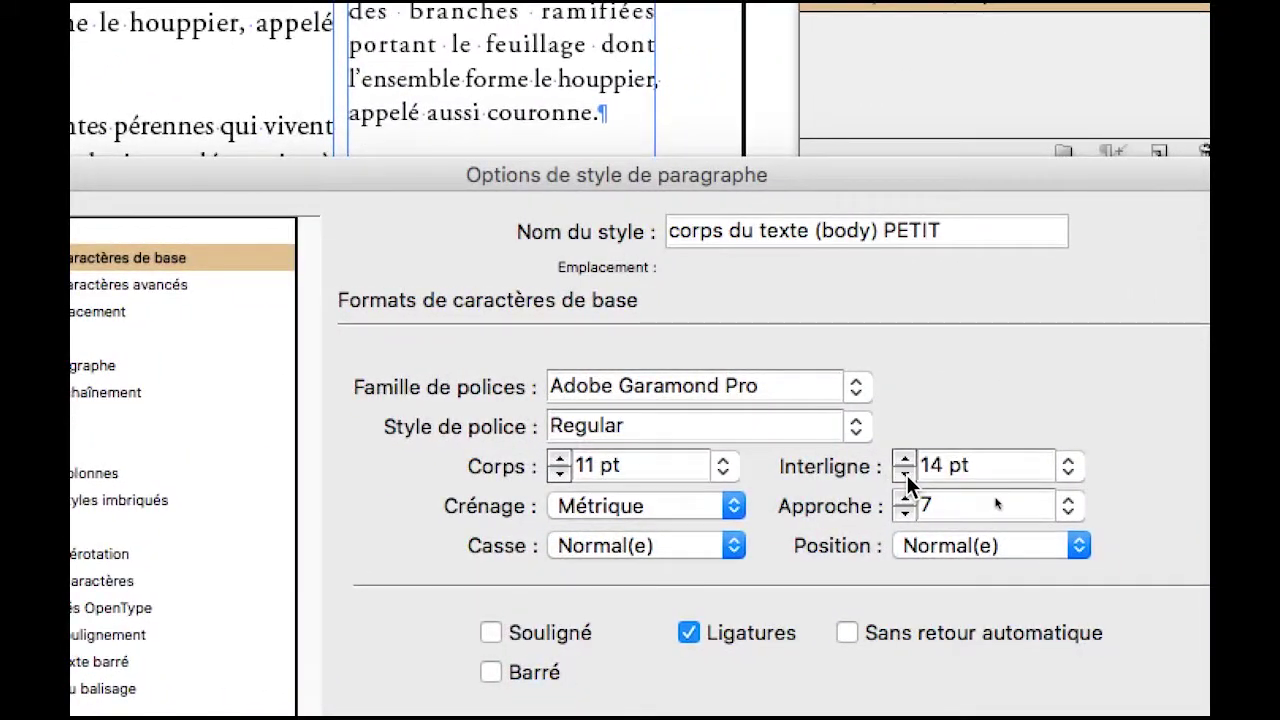
click(906, 476)
click(906, 476)
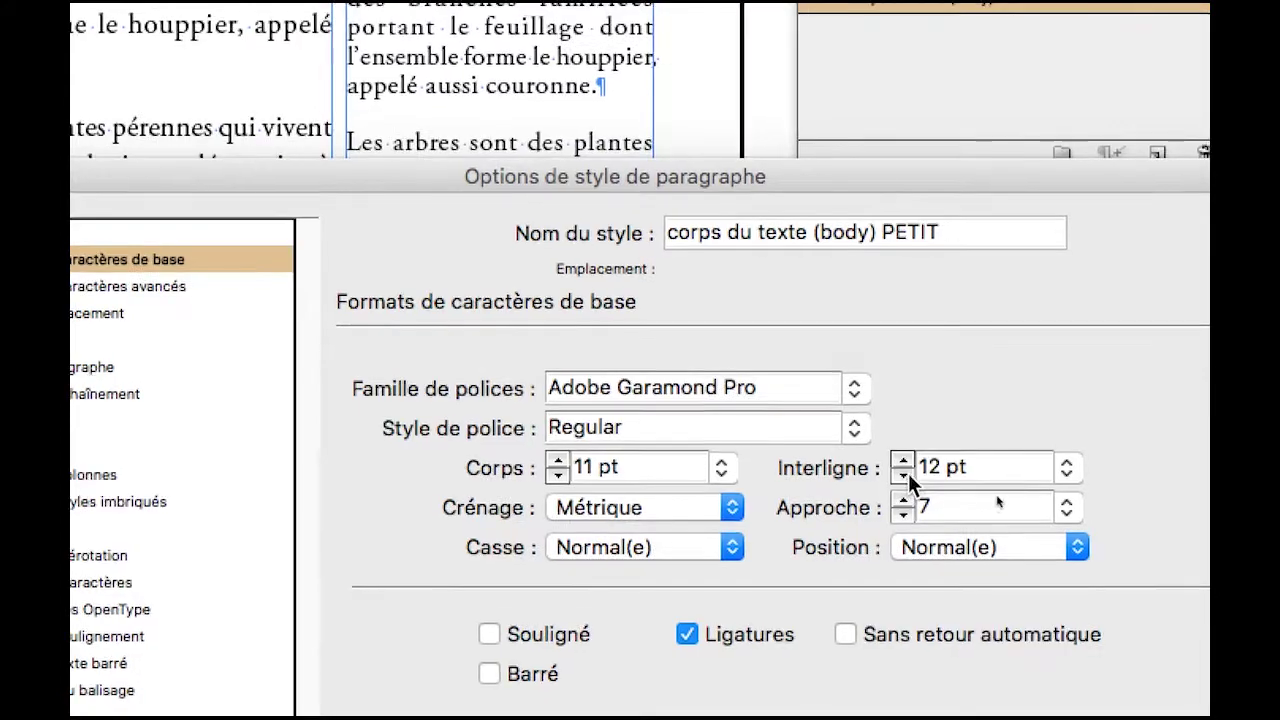
click(906, 463)
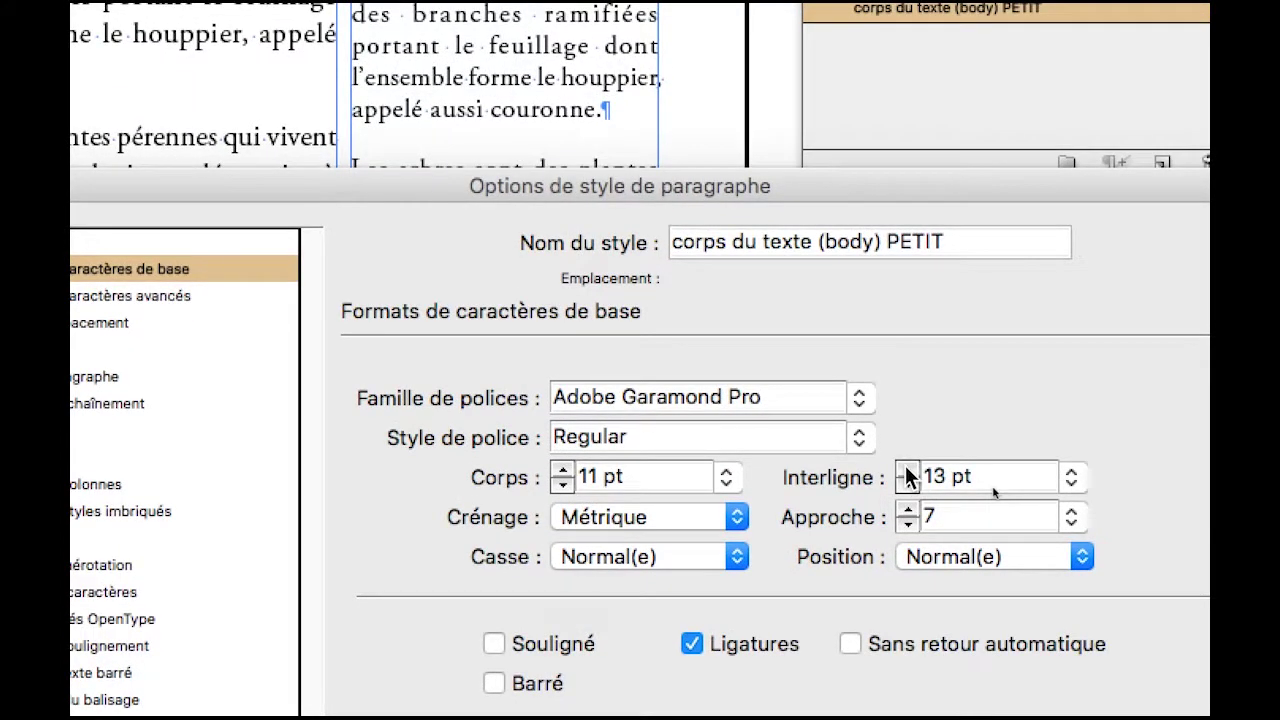
click(906, 476)
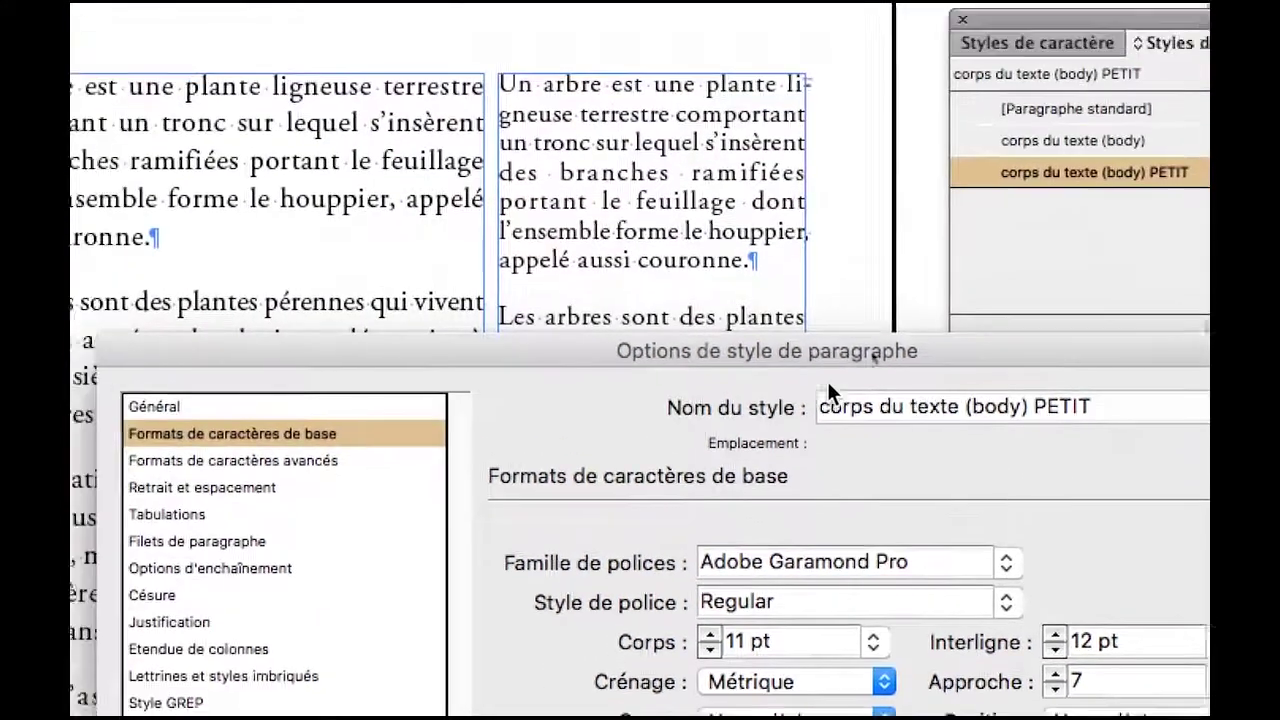
click(1055, 635)
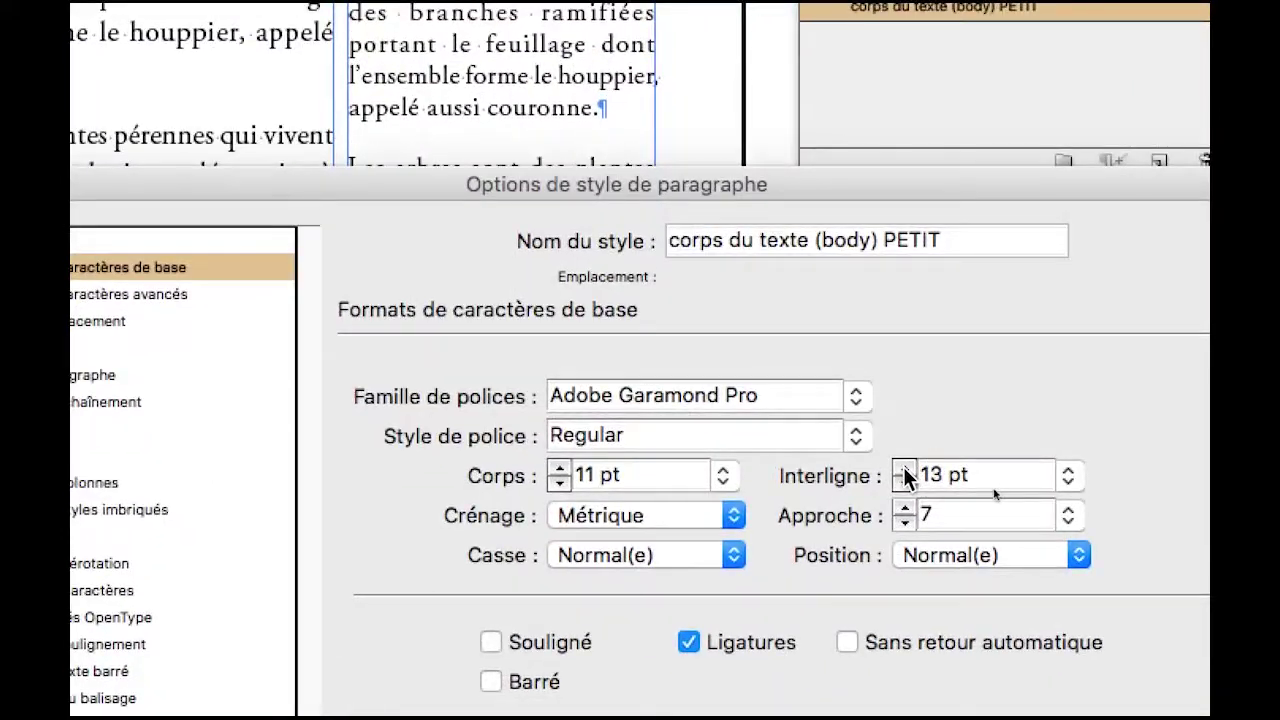
click(905, 468)
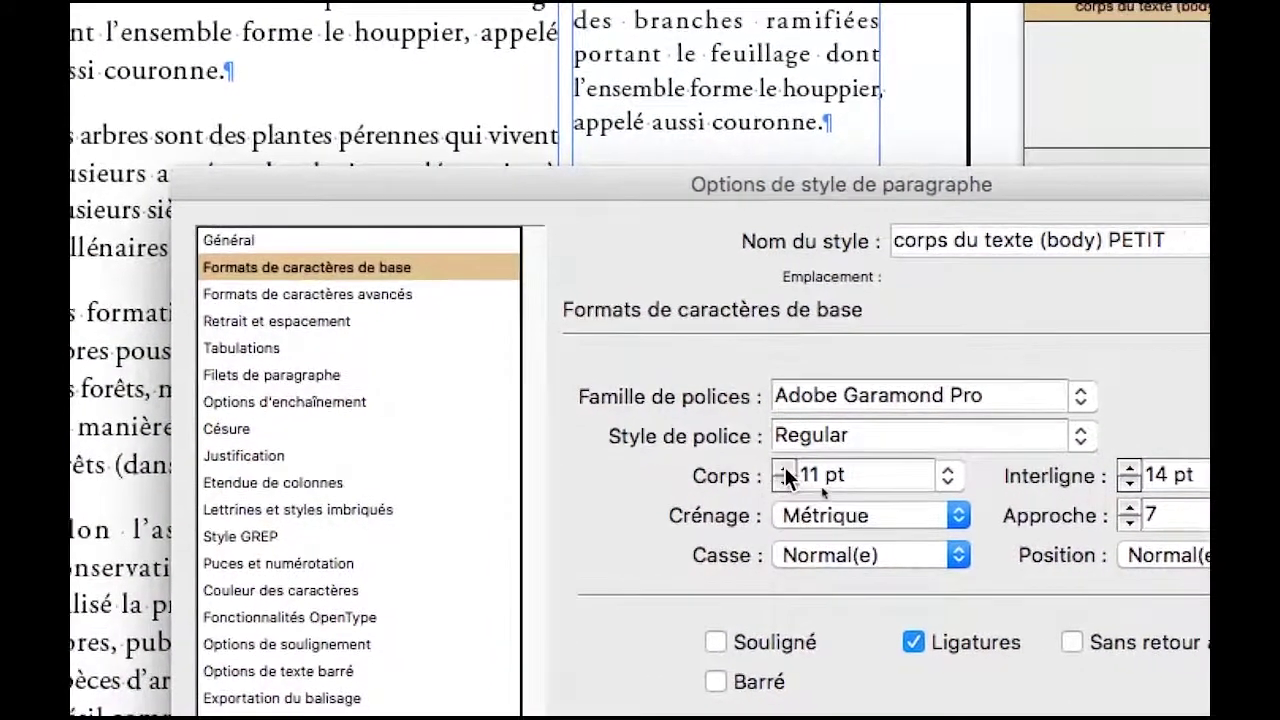
Step: Compare font sizes of 12, 11 and 10 pt on the third column, then set the style's size to 10,5 pt
click(560, 470)
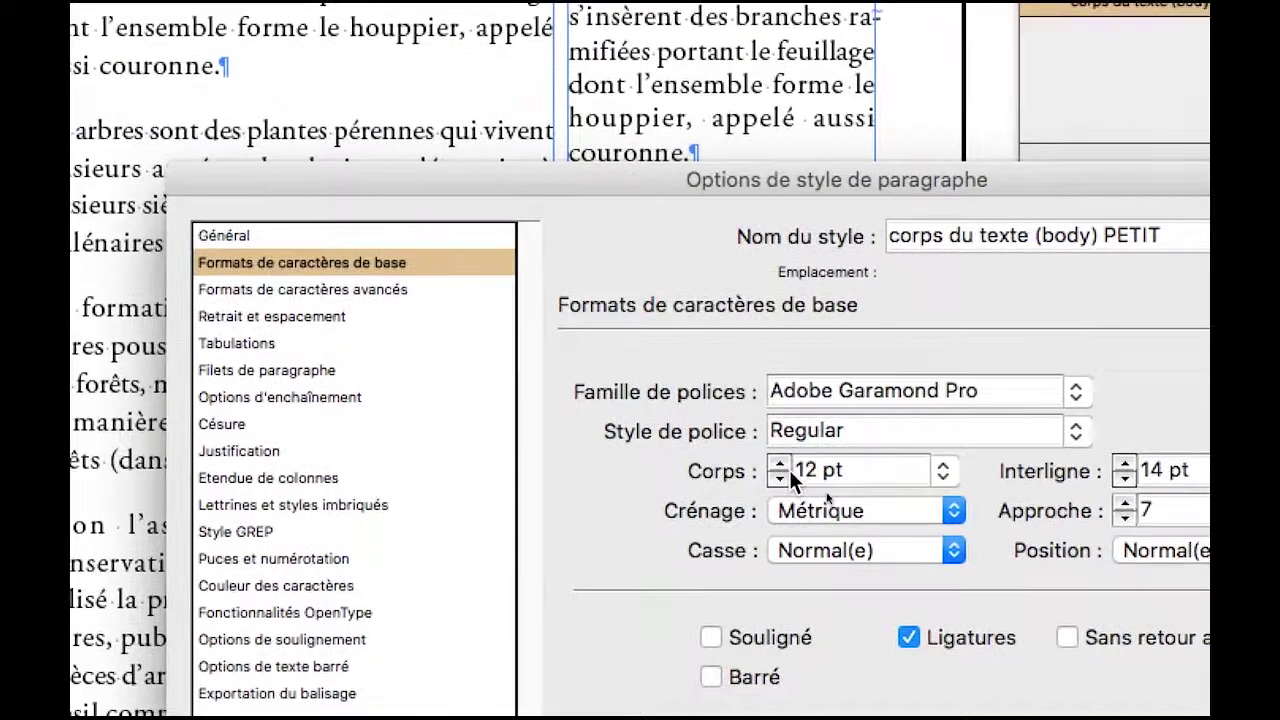
click(782, 478)
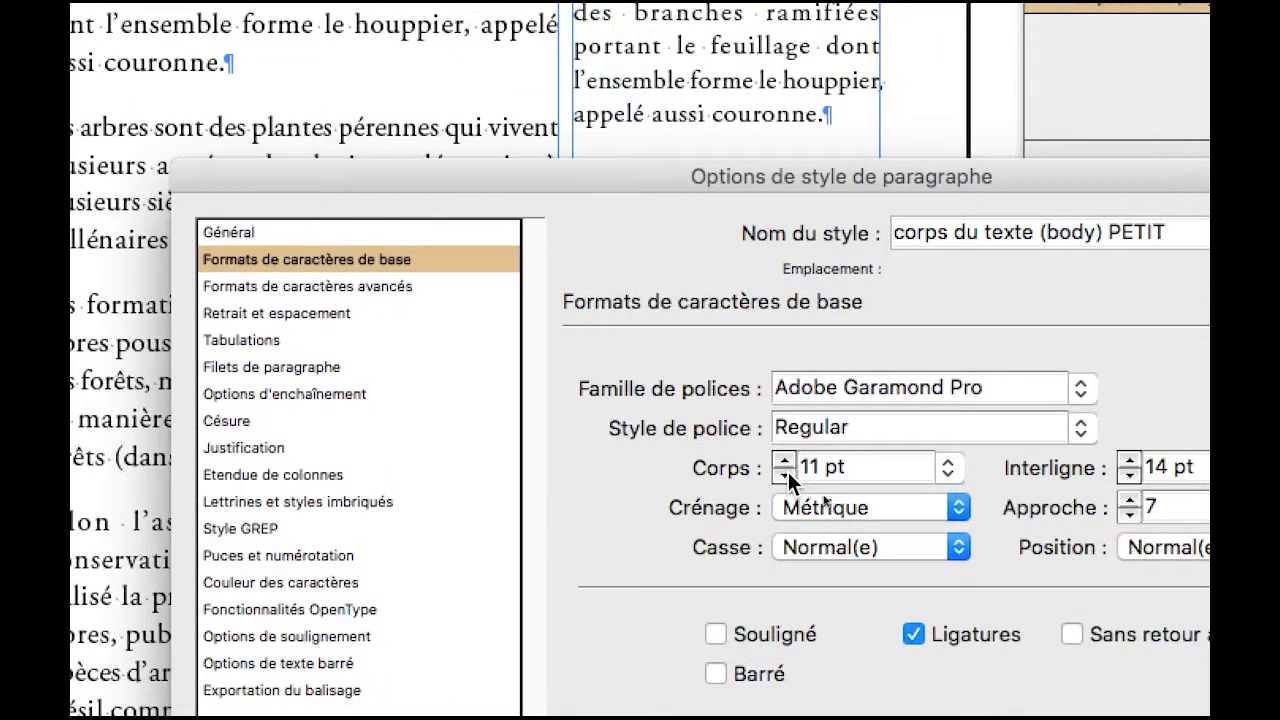
click(786, 477)
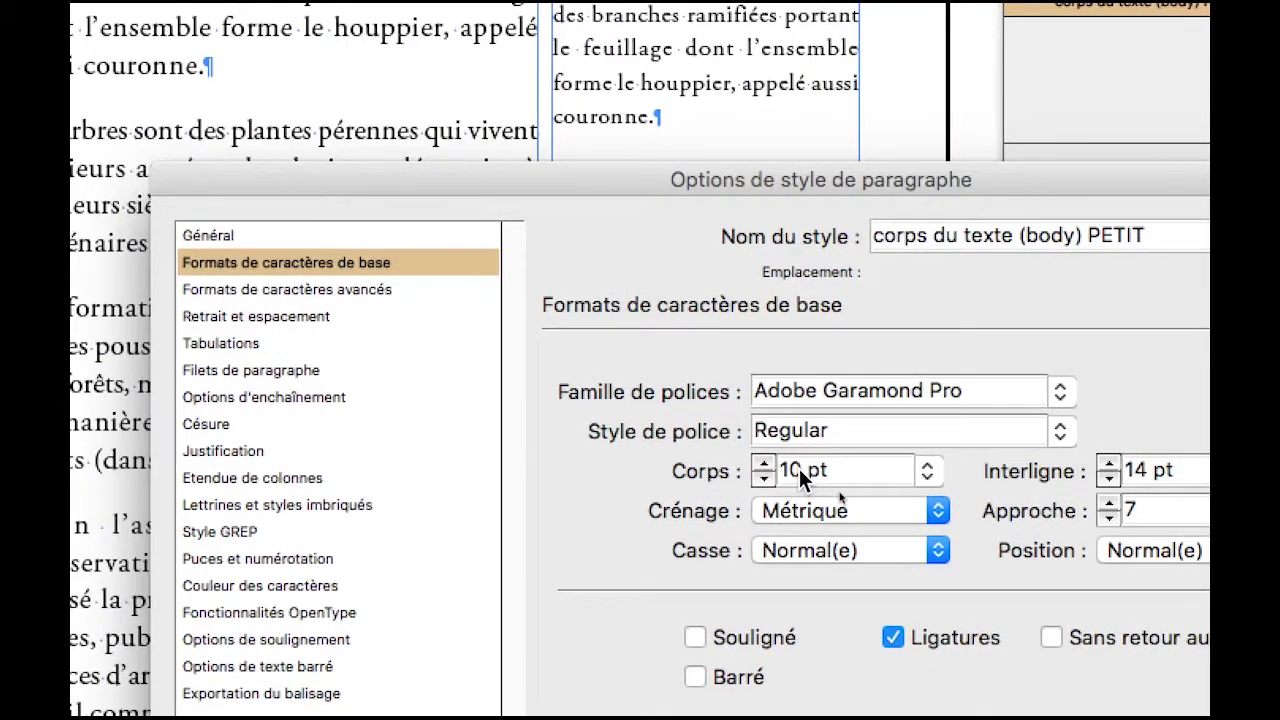
click(799, 468)
text(,5)
key(Tab)
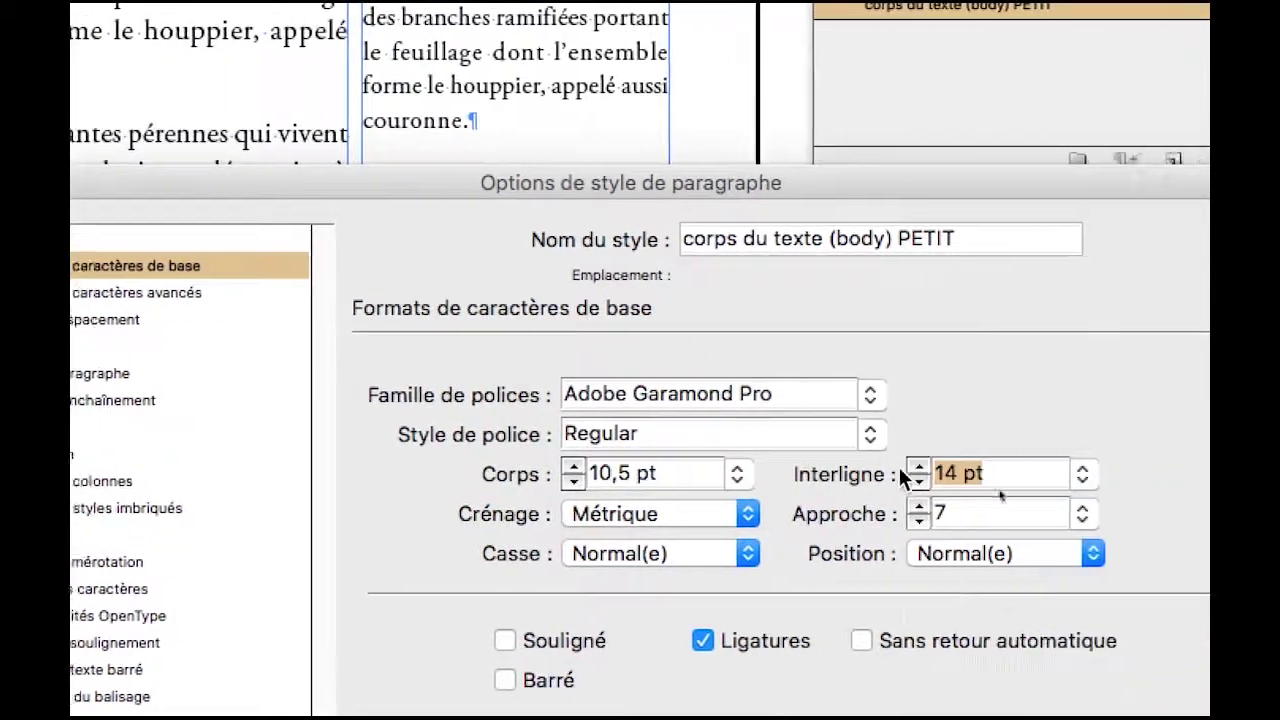
Step: Set the small body style's leading to 14,5 pt, accept the changes and move the tools off the first column
click(888, 478)
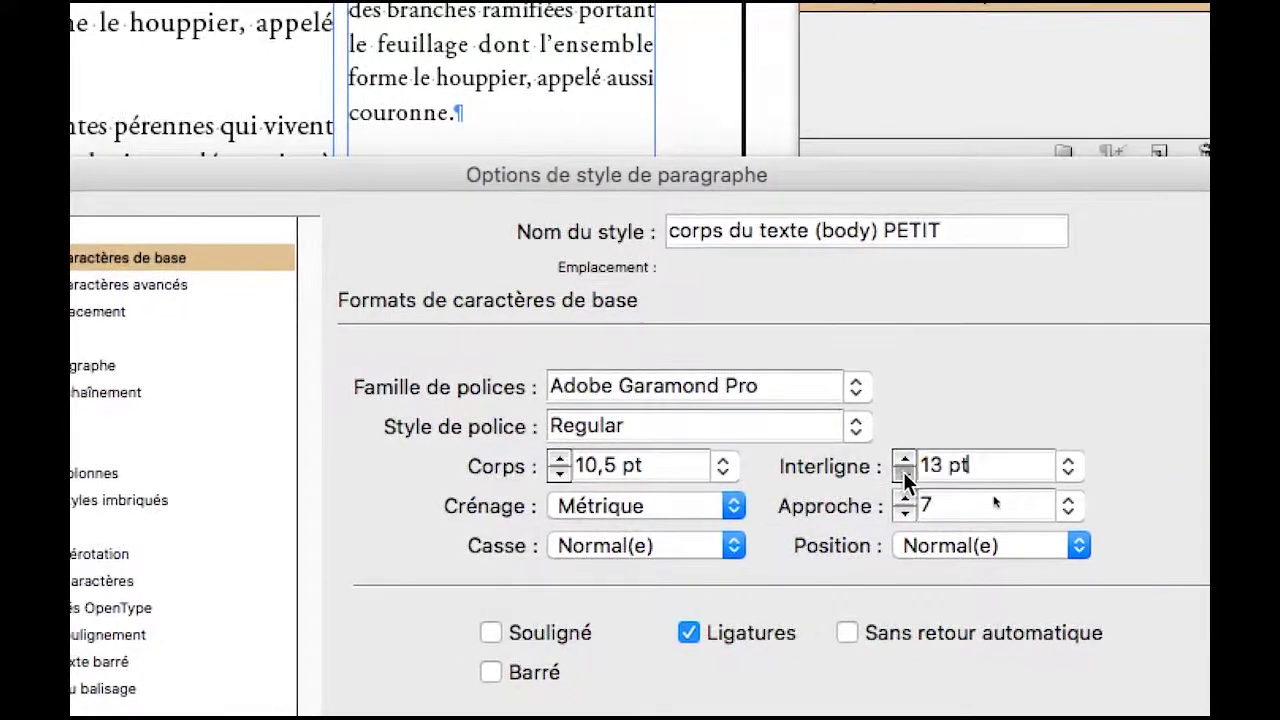
click(888, 478)
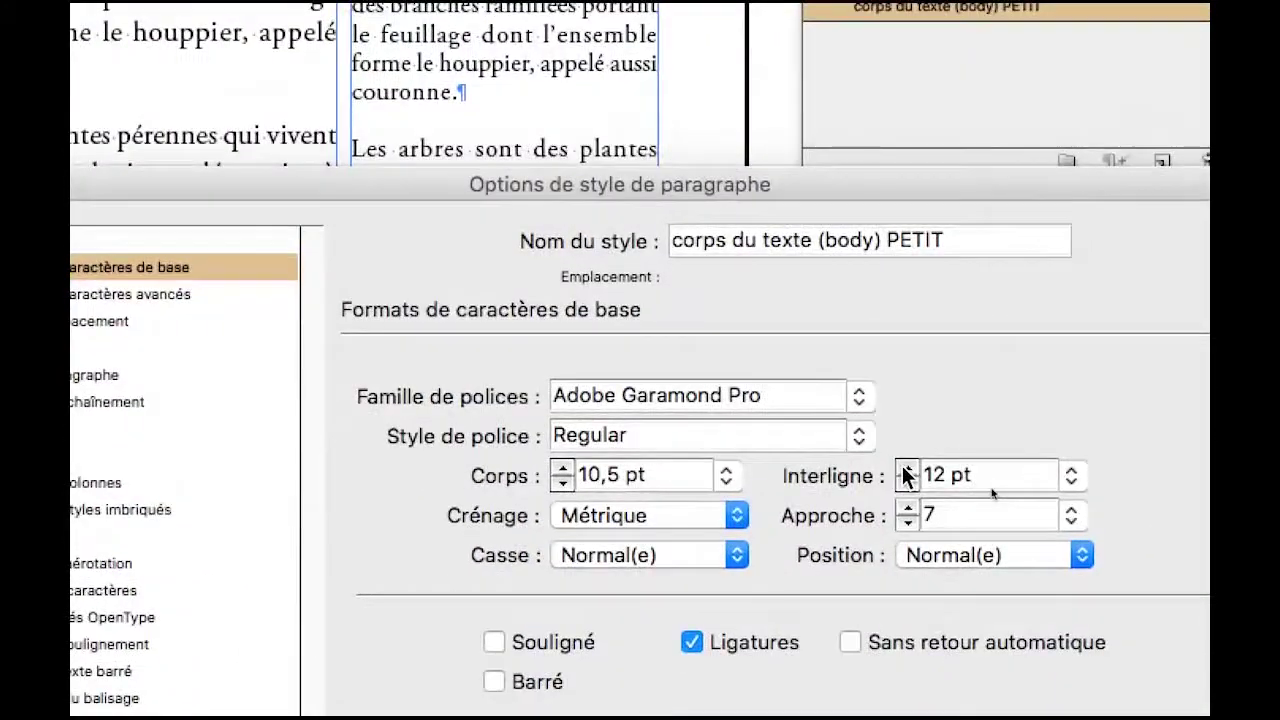
click(906, 469)
click(906, 469)
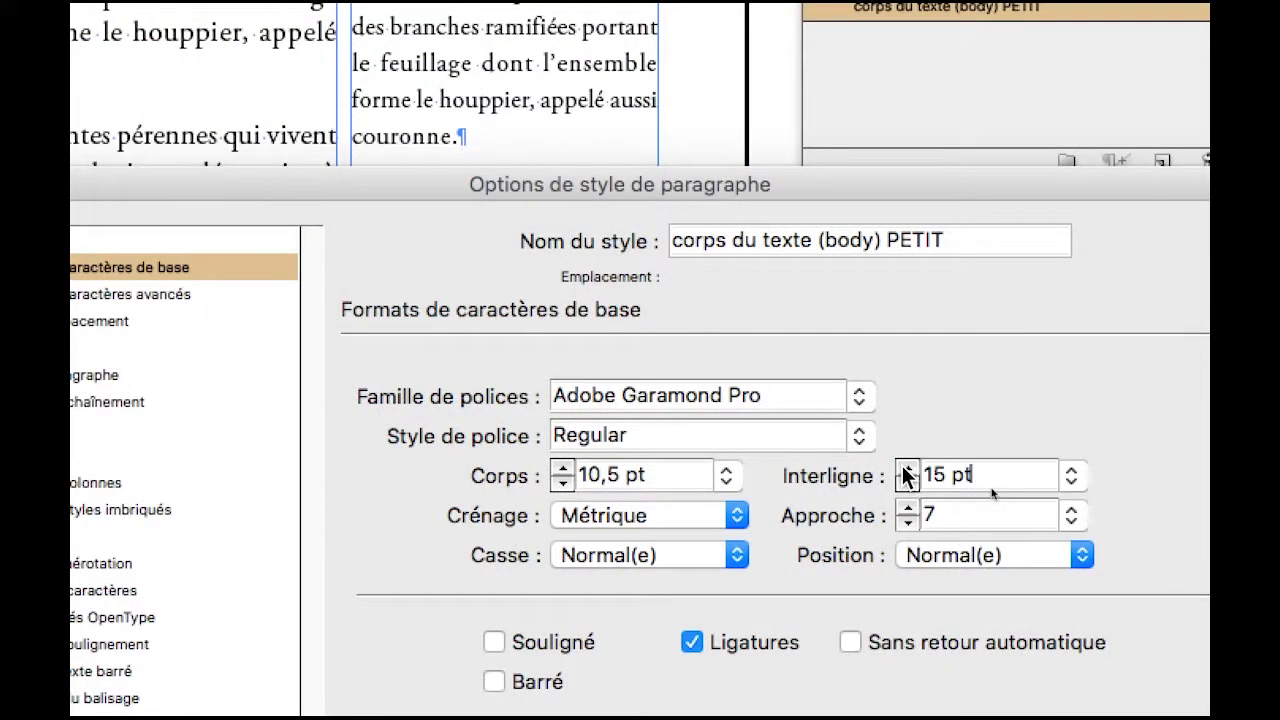
drag(946, 474, 934, 474)
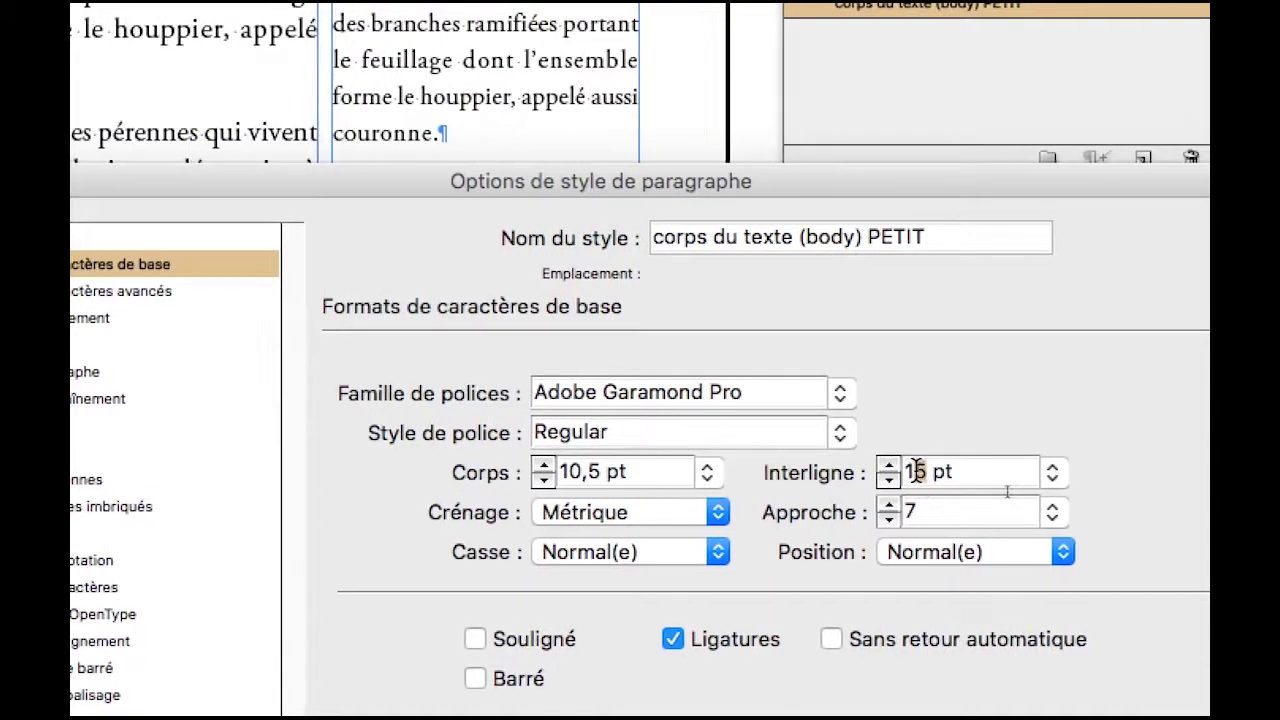
text(4,5)
key(Tab)
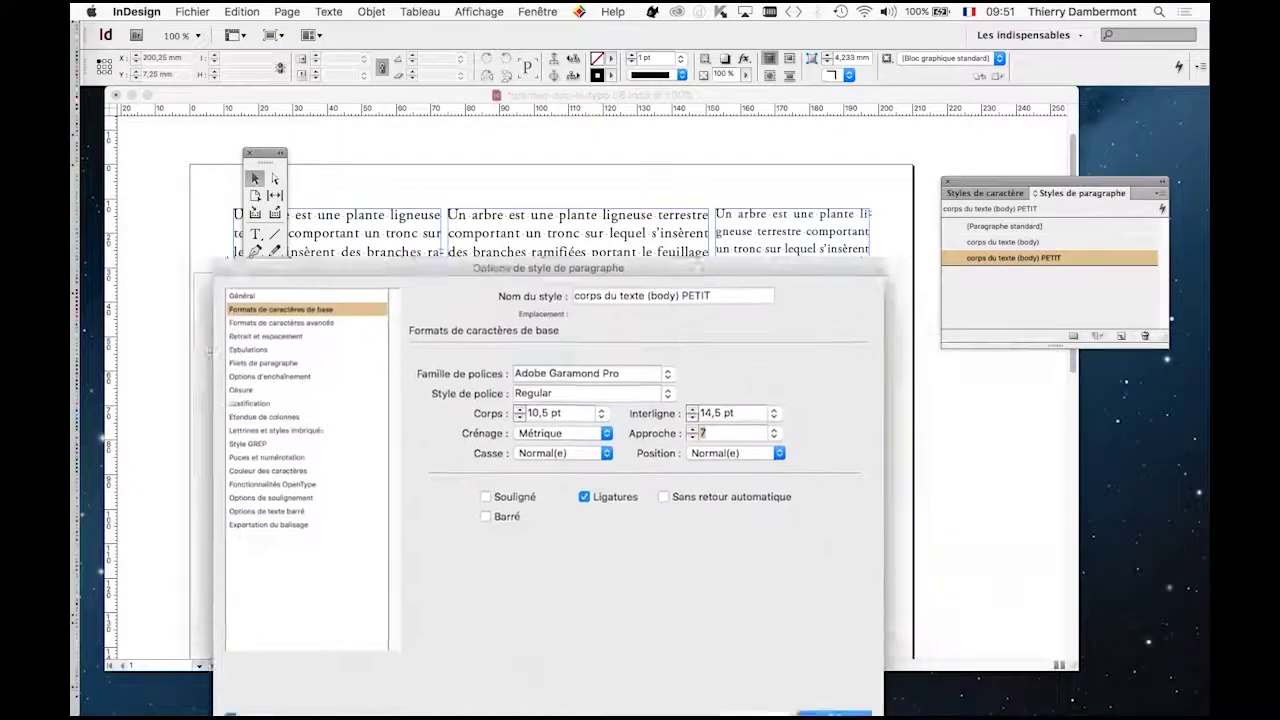
key(Return)
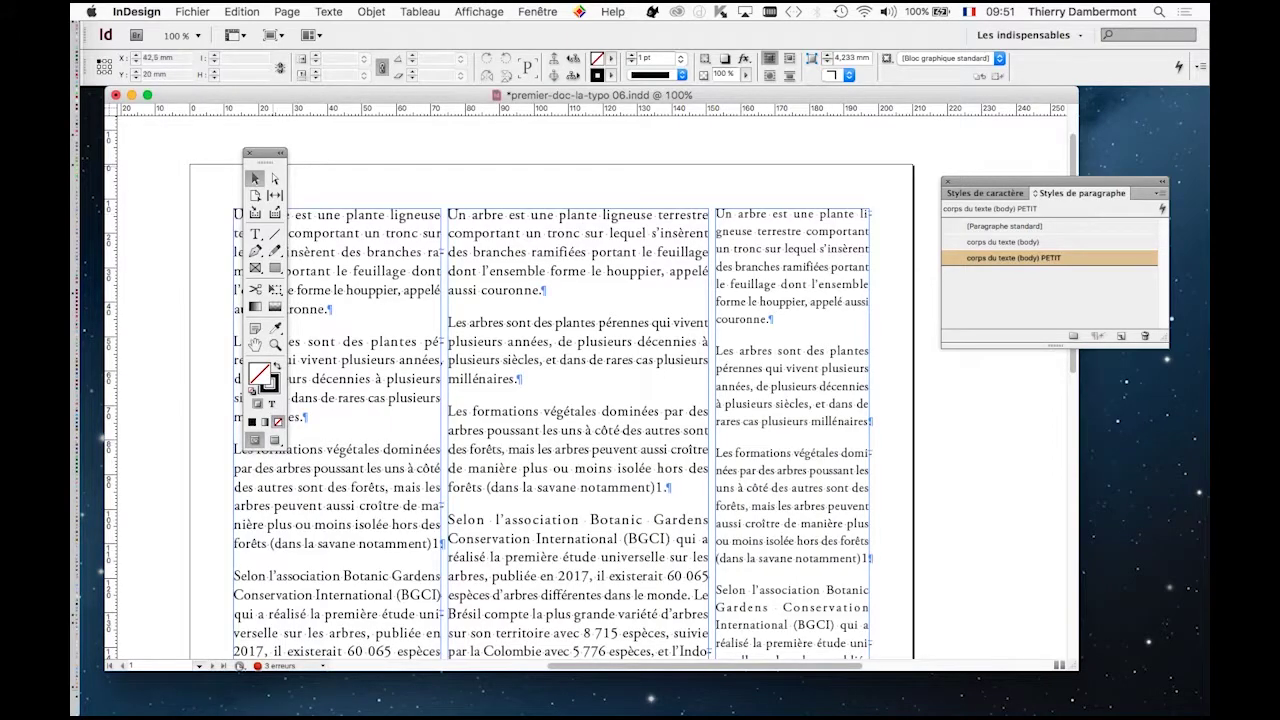
drag(265, 153, 183, 148)
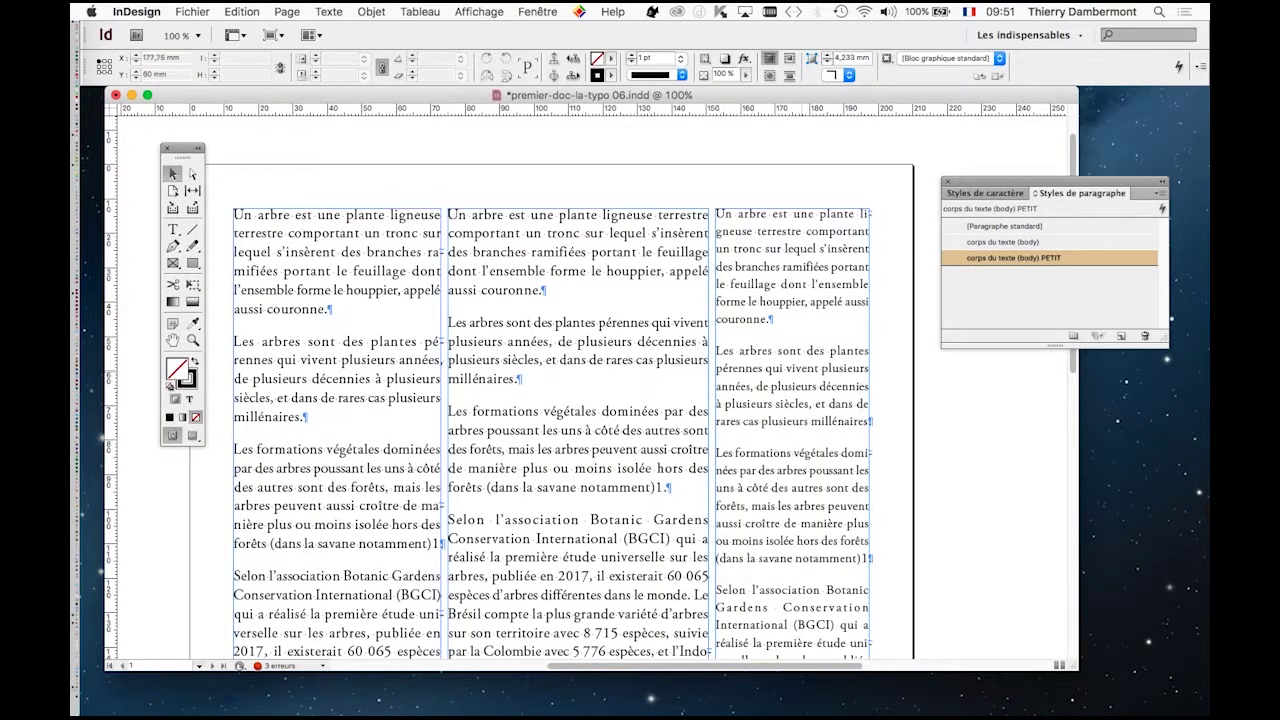